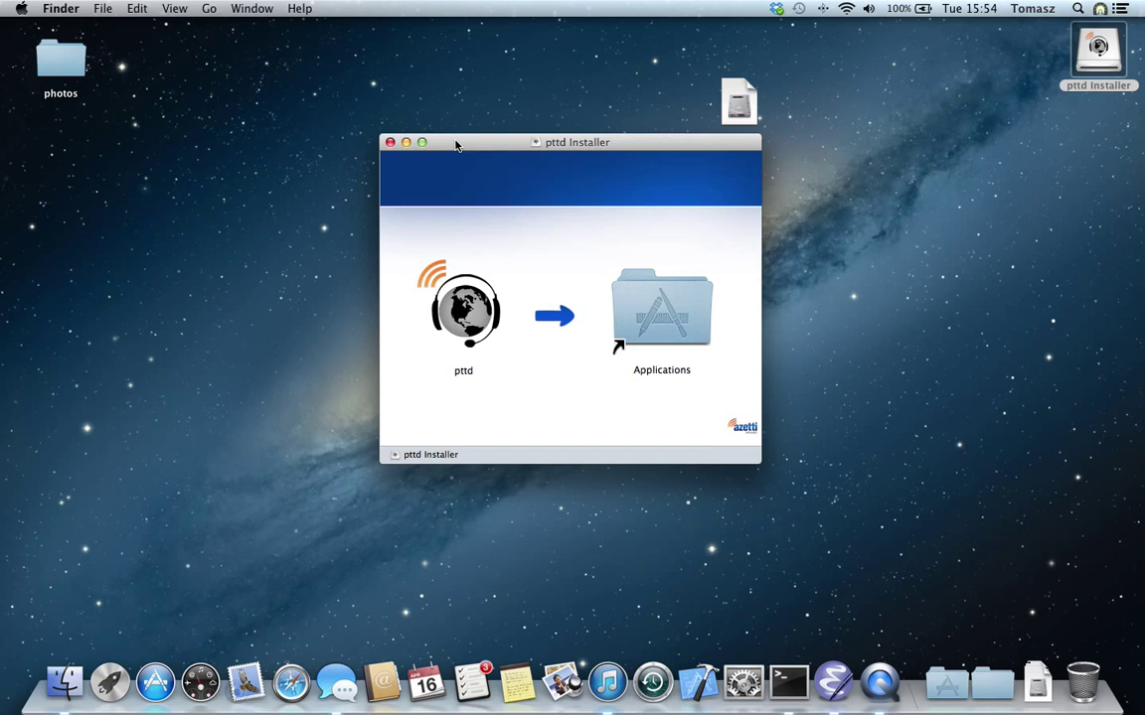
# - Search the computer for pttd and launch the copy installed in Applications
pyautogui.moveTo(456, 145); pyautogui.dragTo(512, 155)
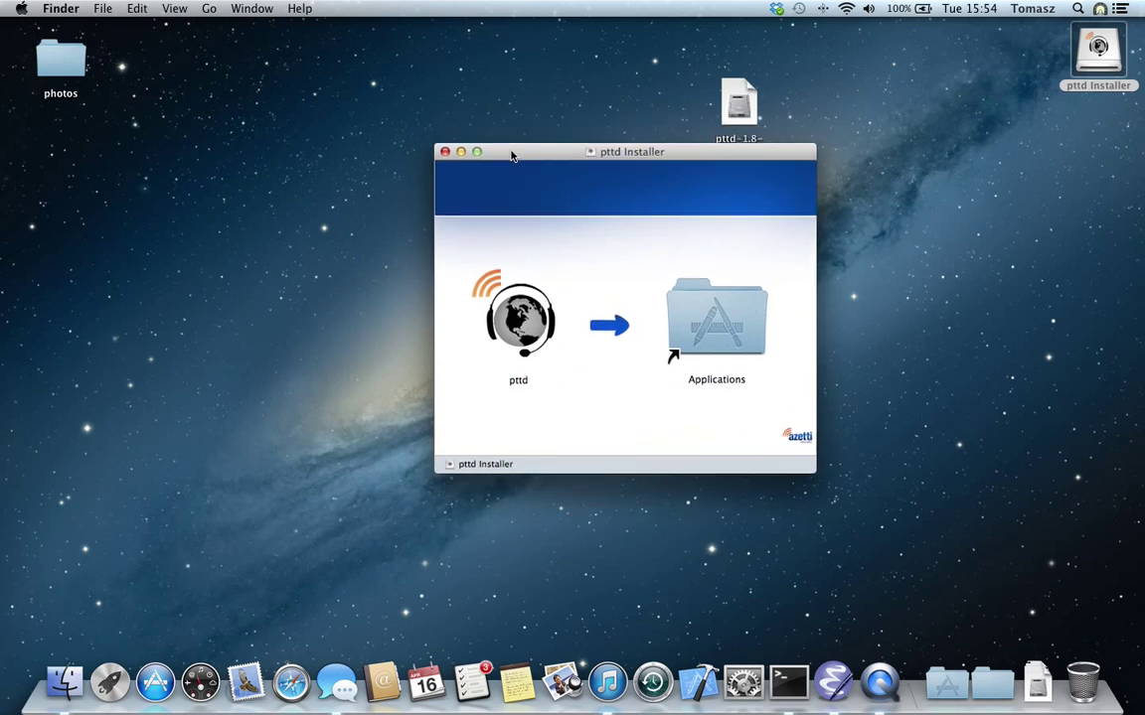
pyautogui.click(509, 328)
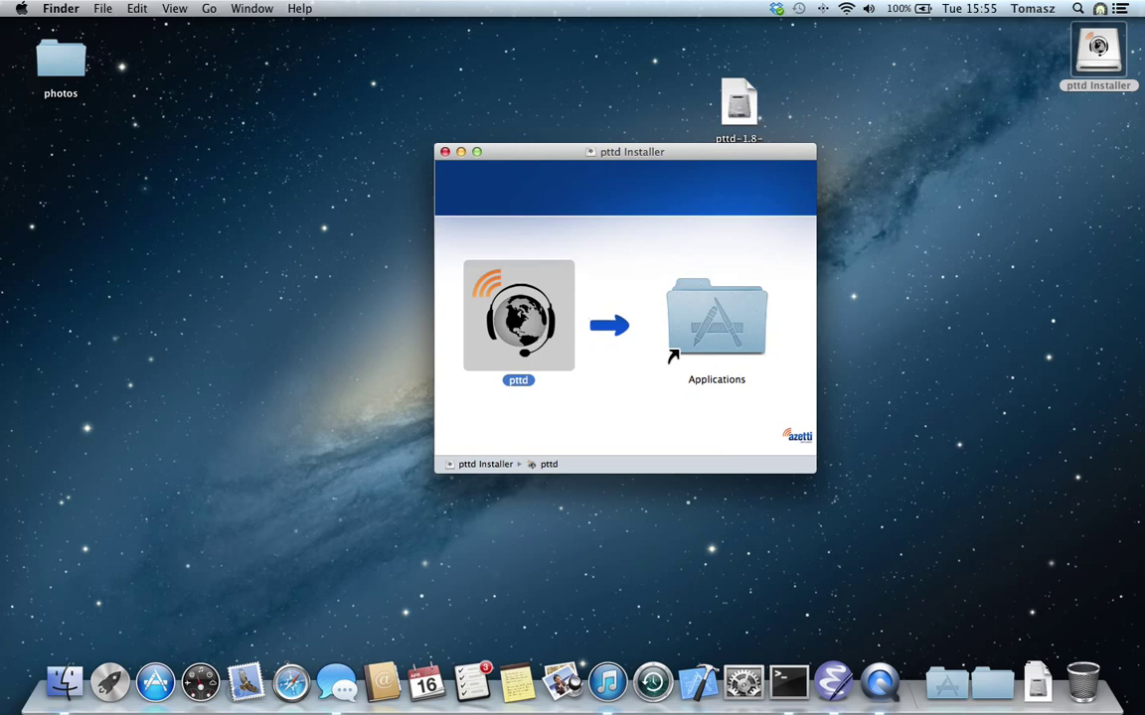
pyautogui.click(1077, 8)
pyautogui.write('Q')
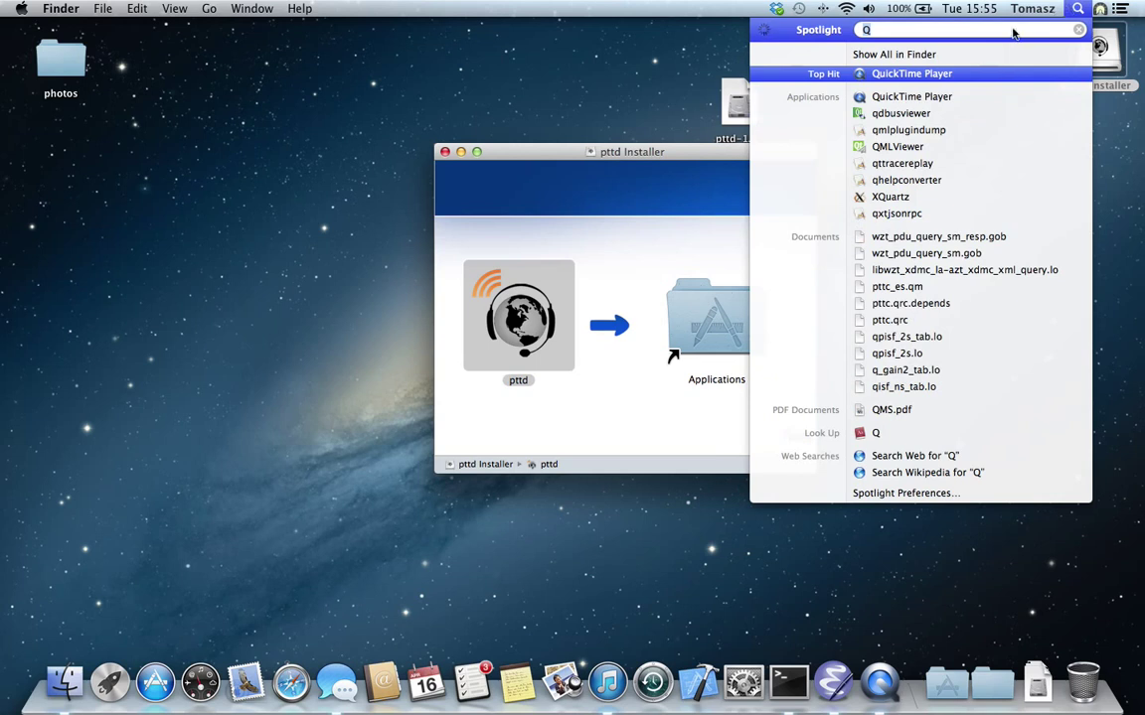
pyautogui.press('BackSpace')
pyautogui.write('pttd')
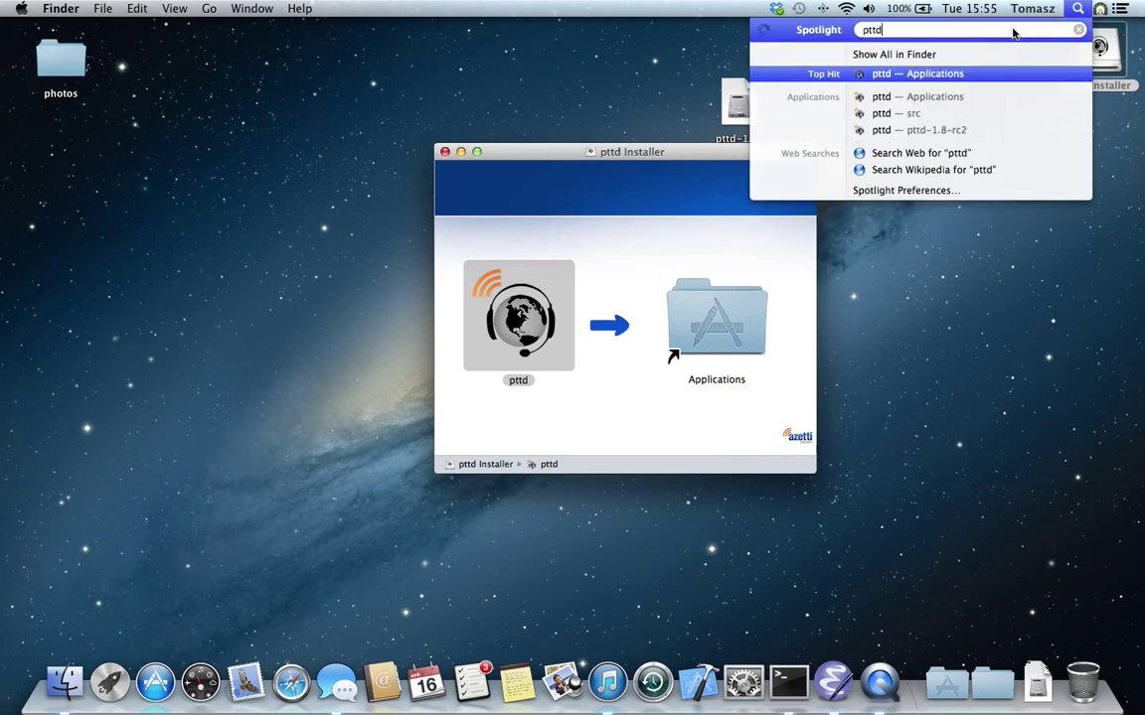
pyautogui.click(879, 74)
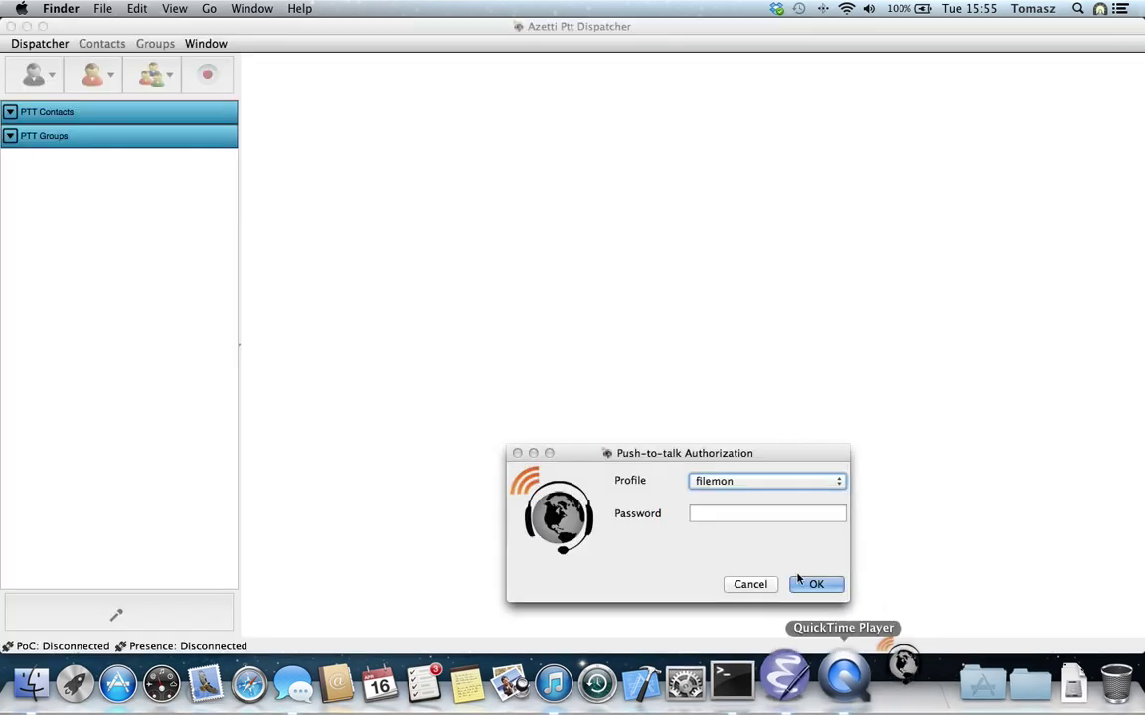
# - Sign in to the push-to-talk dispatcher with the asterix profile, entering the account password
pyautogui.moveTo(656, 455); pyautogui.dragTo(568, 216)
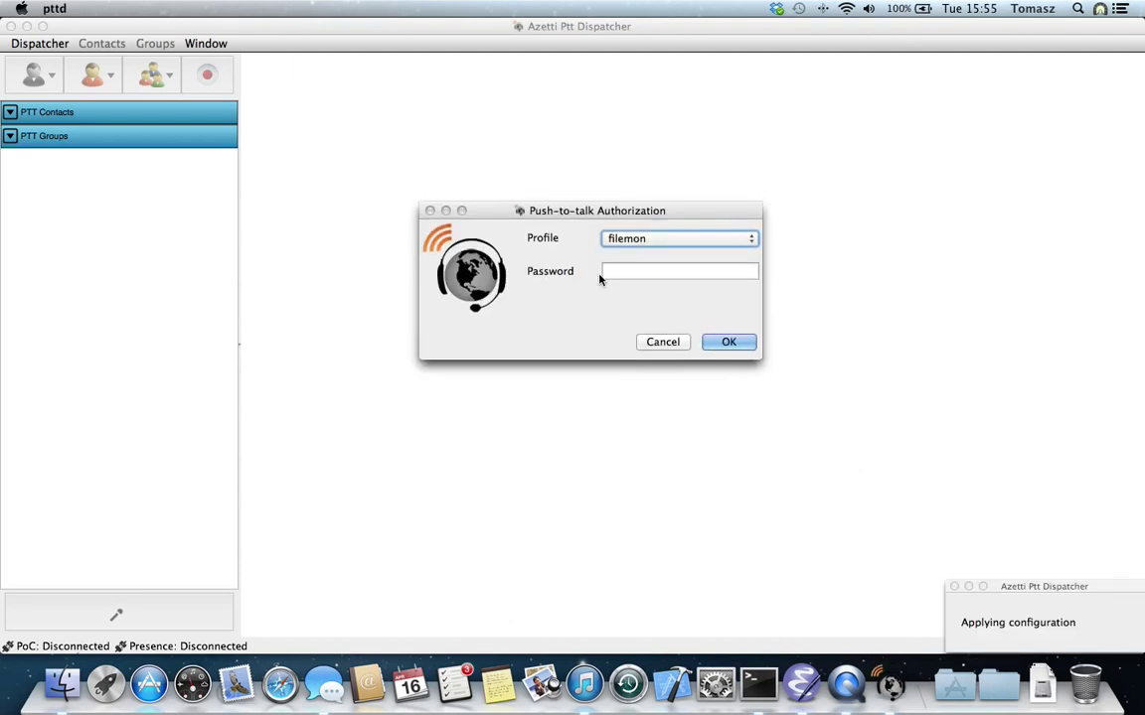
pyautogui.click(655, 239)
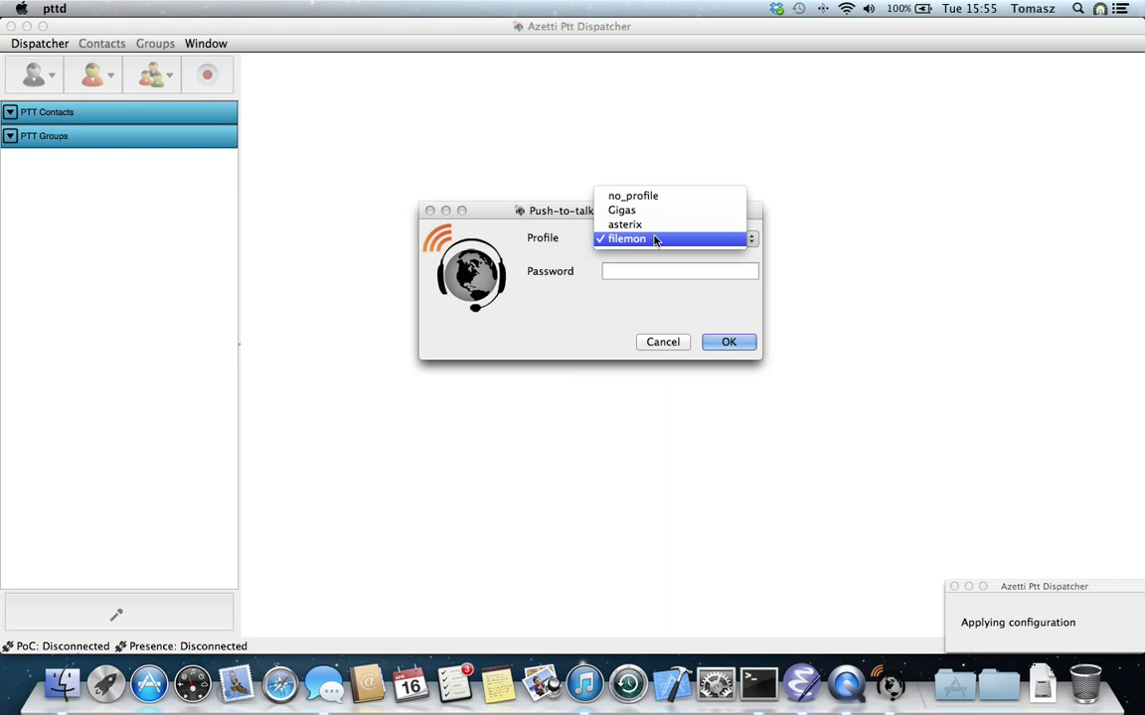
pyautogui.click(649, 225)
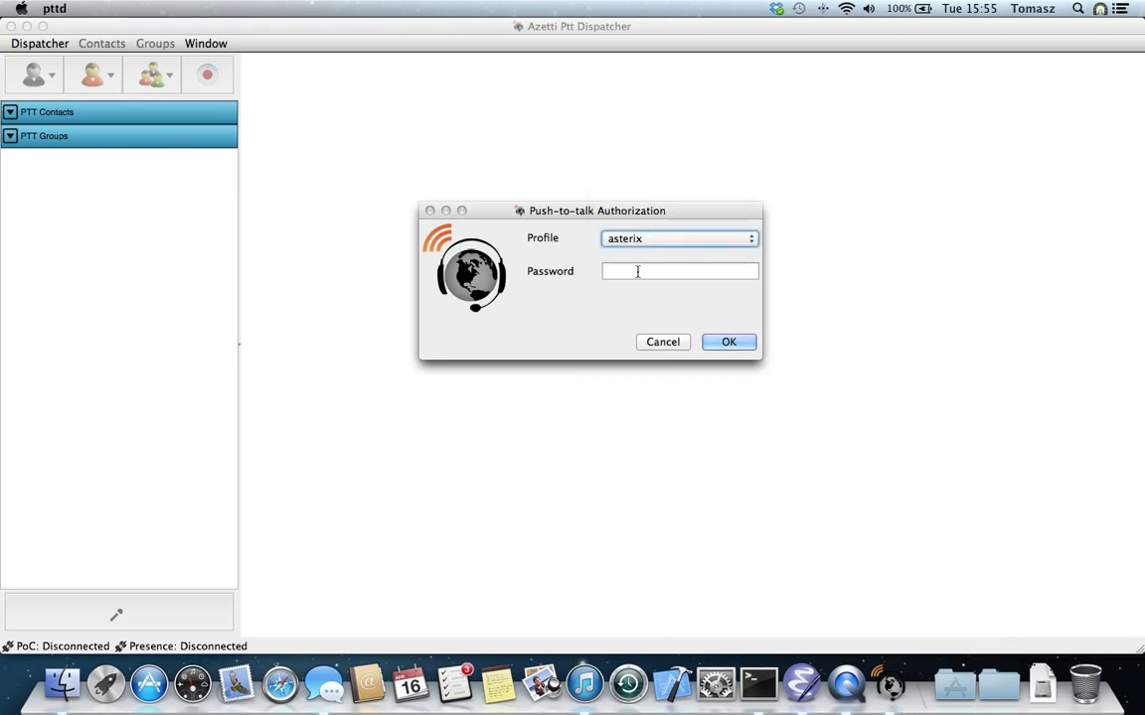
pyautogui.click(637, 271)
pyautogui.moveTo(676, 212); pyautogui.dragTo(673, 202)
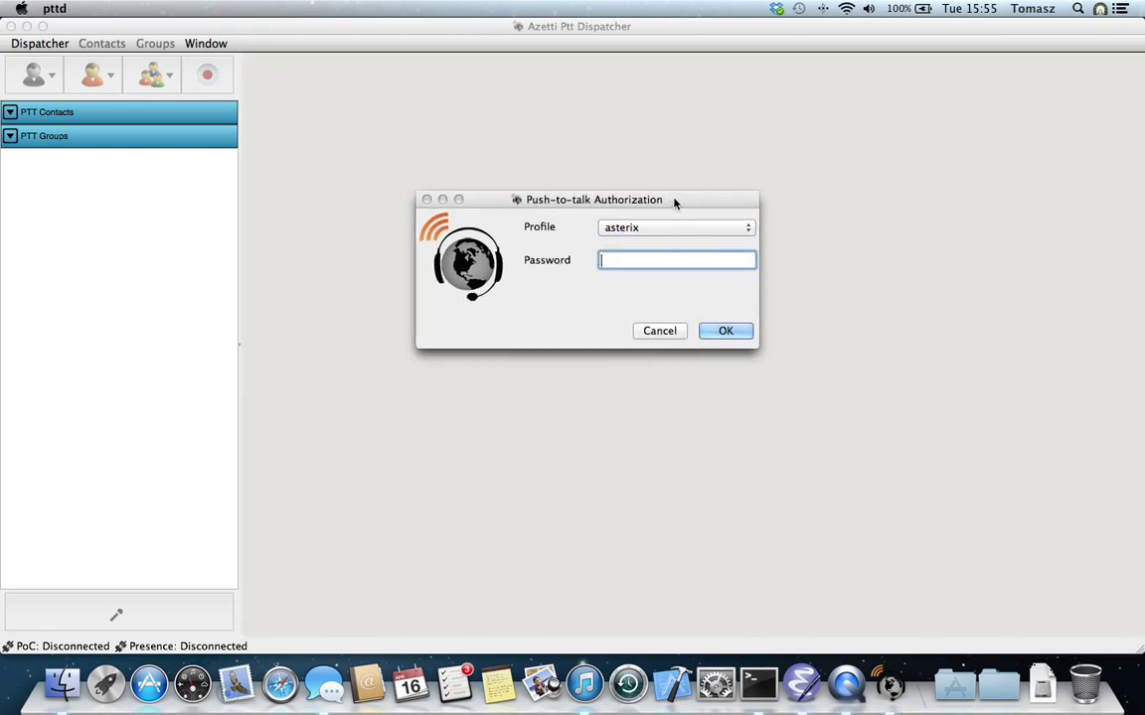
pyautogui.write('a')
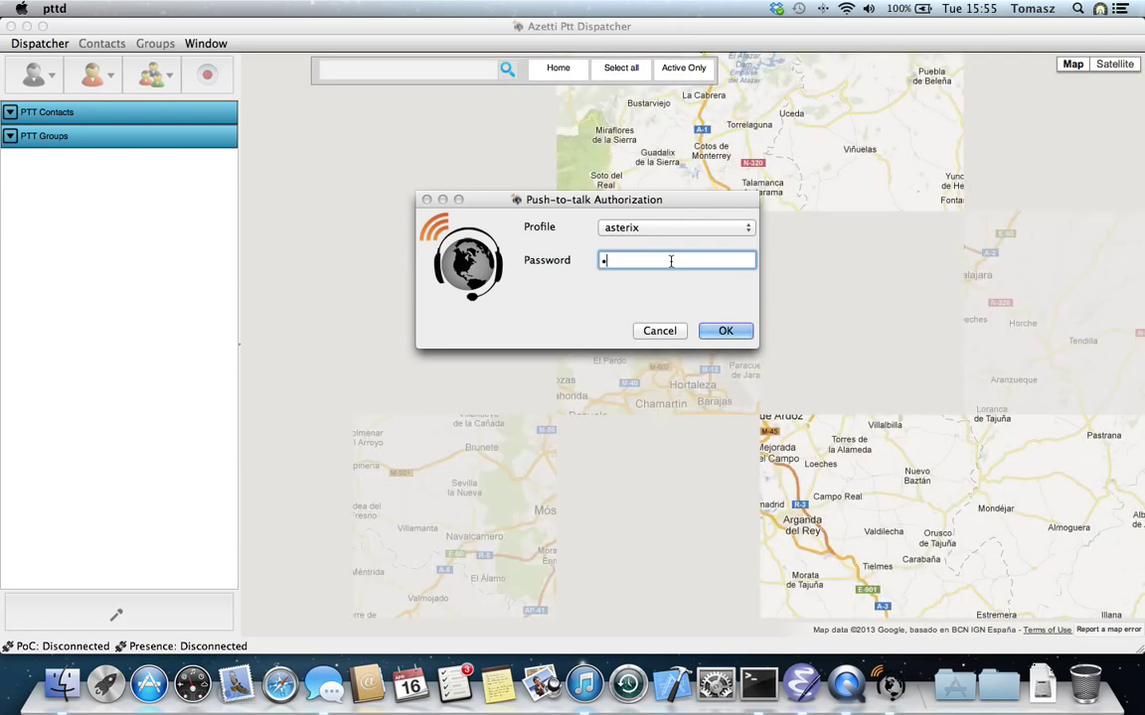
pyautogui.write('a')
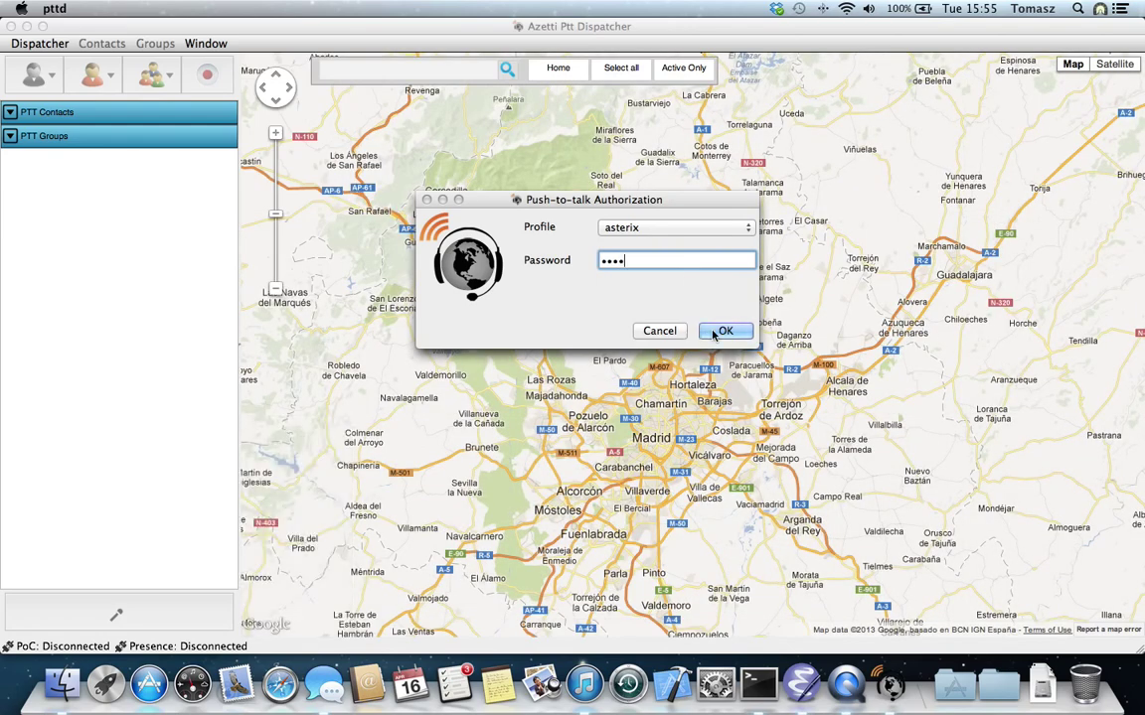
pyautogui.click(713, 334)
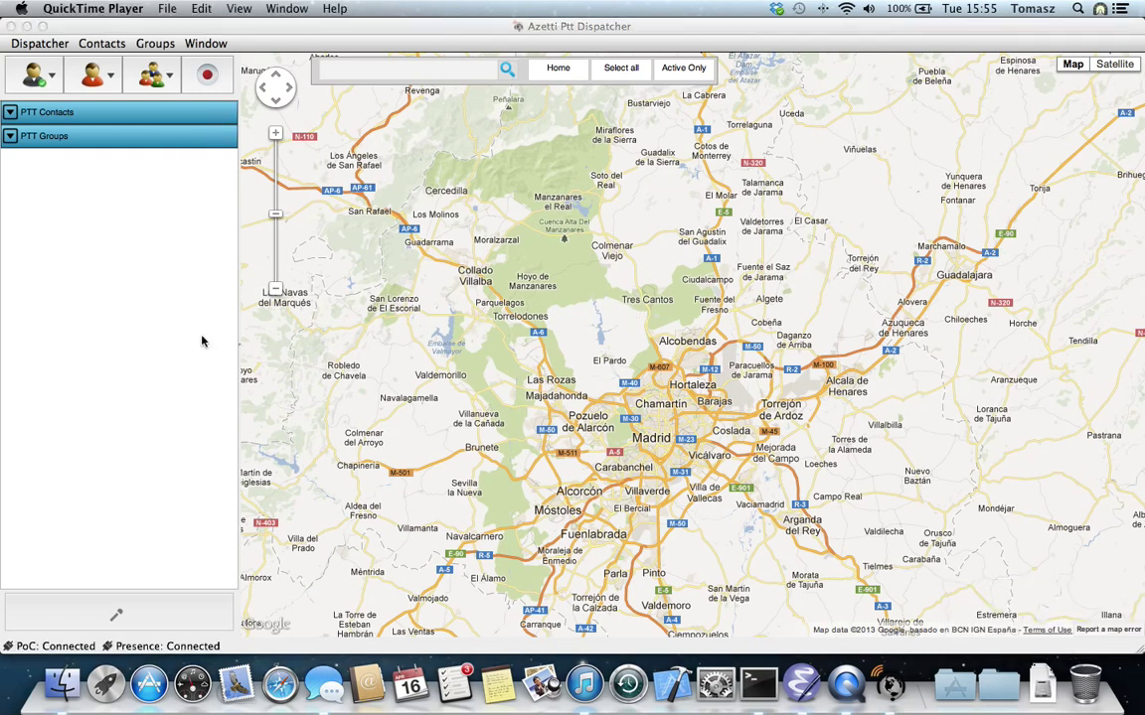
# - Expand the PTT Contacts list and look through the contacts
pyautogui.doubleClick(104, 114)
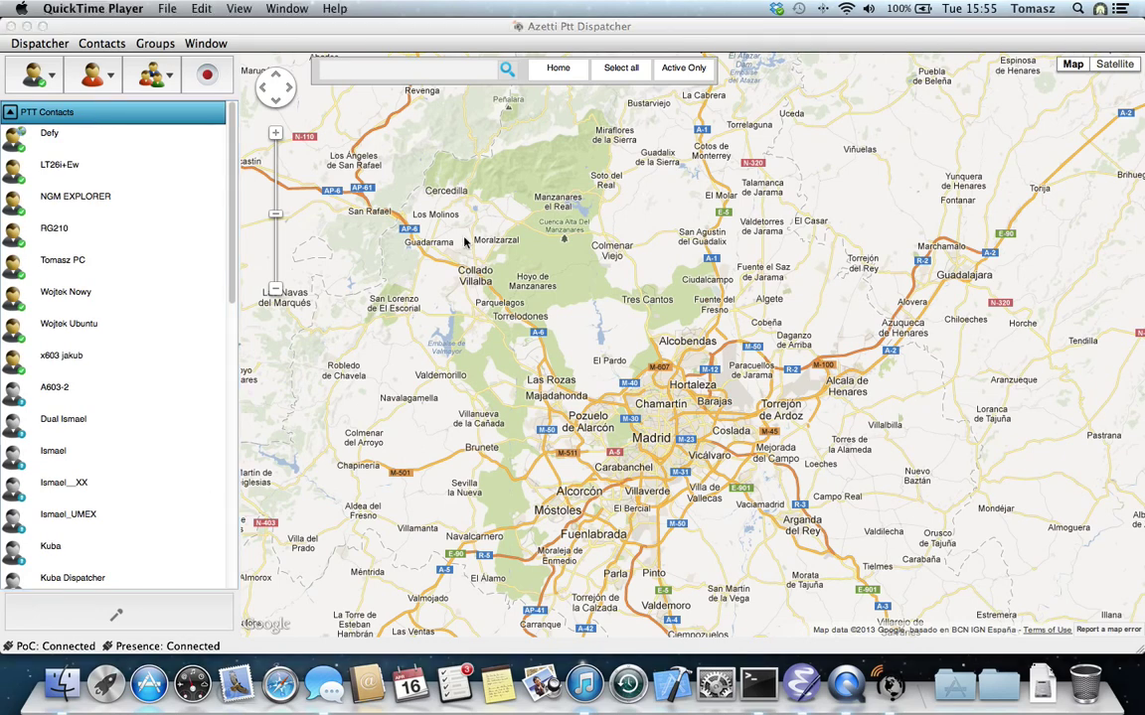
pyautogui.click(230, 144)
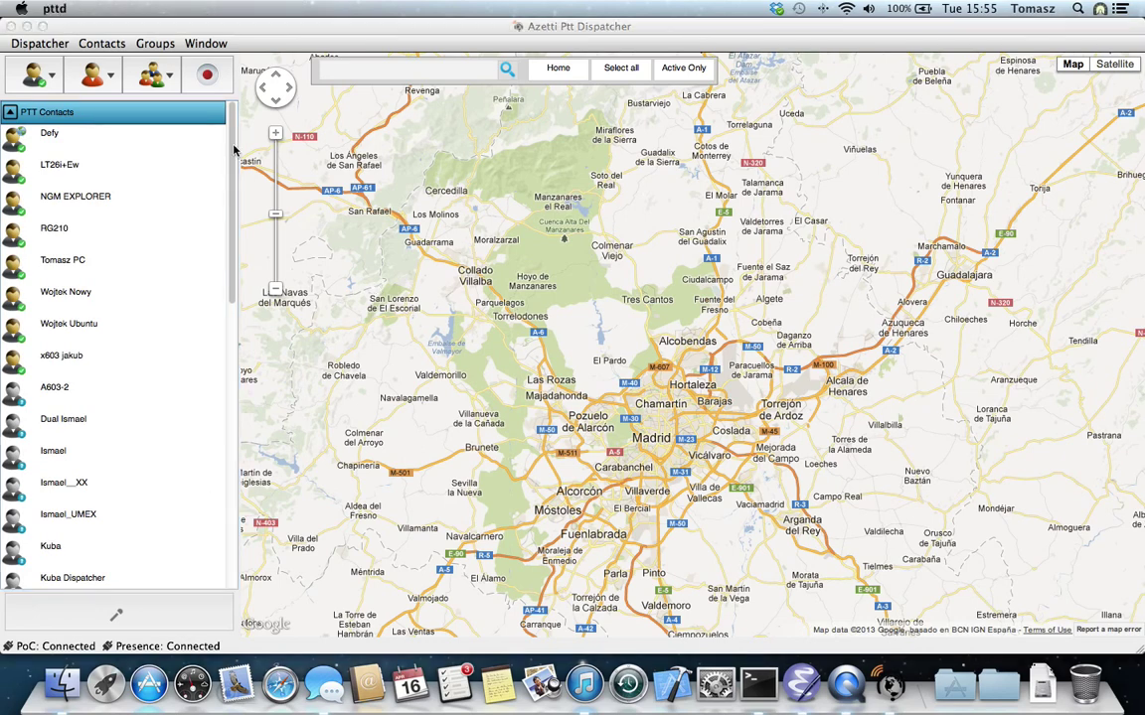
pyautogui.scroll(-3, 228, 144)
pyautogui.scroll(2, 228, 142)
pyautogui.scroll(1, 228, 144)
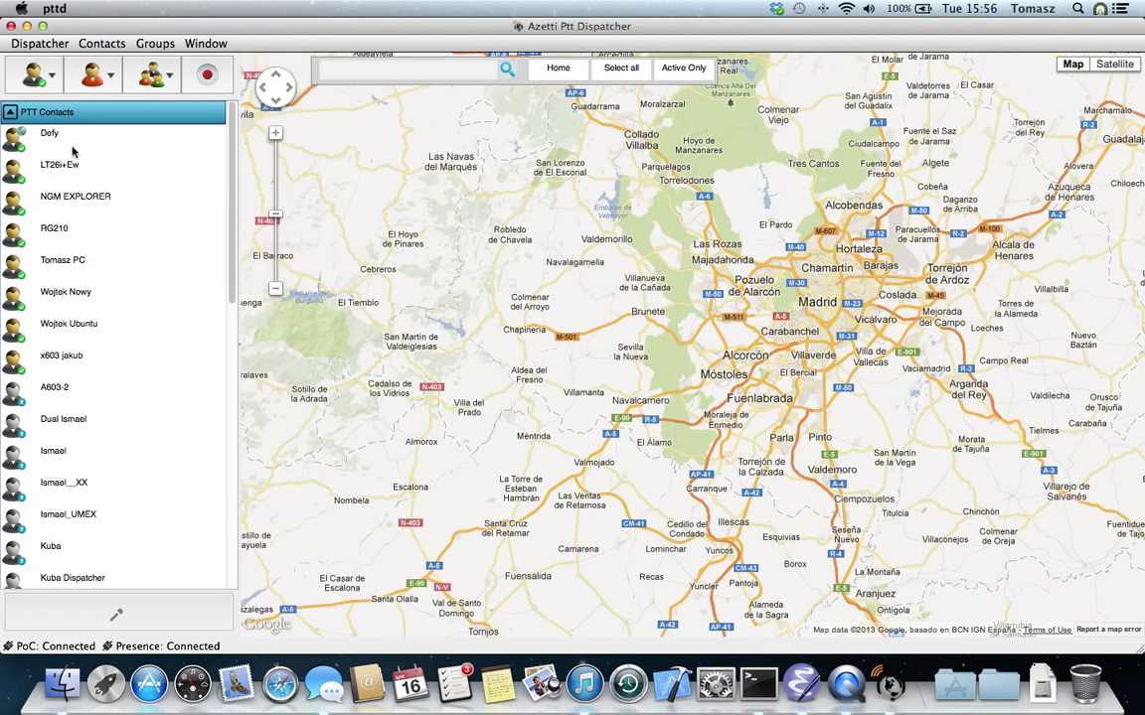
# - Show the Defy contact's location on the map
pyautogui.rightClick(72, 150)
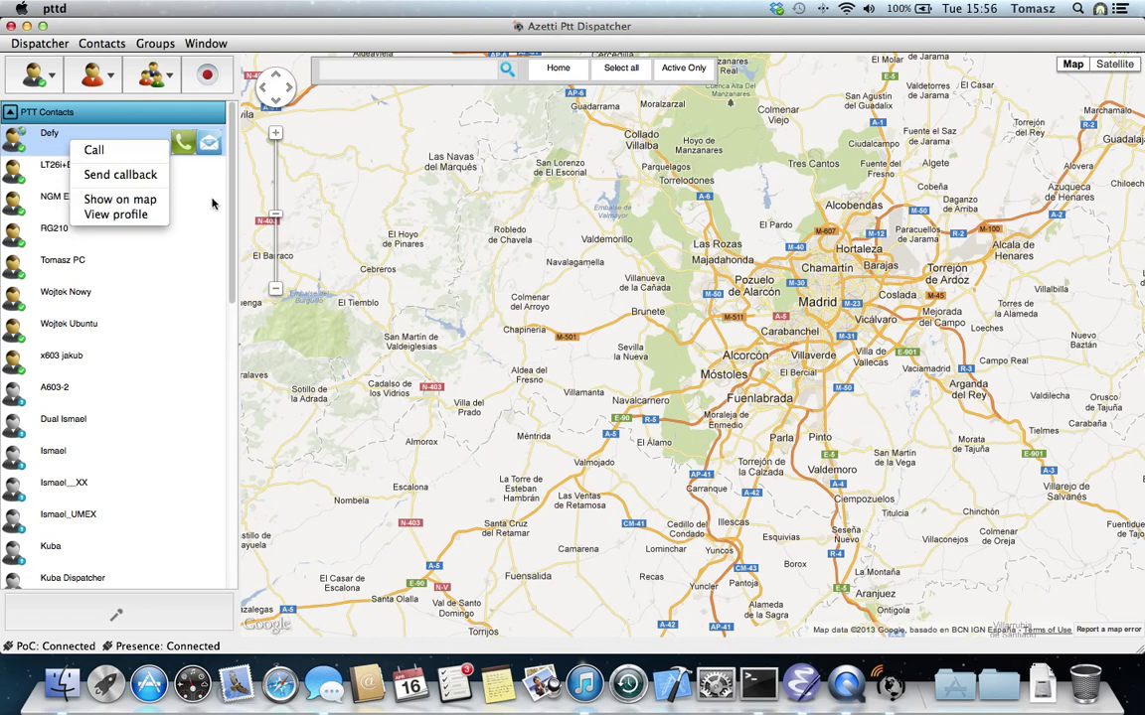
pyautogui.click(41, 186)
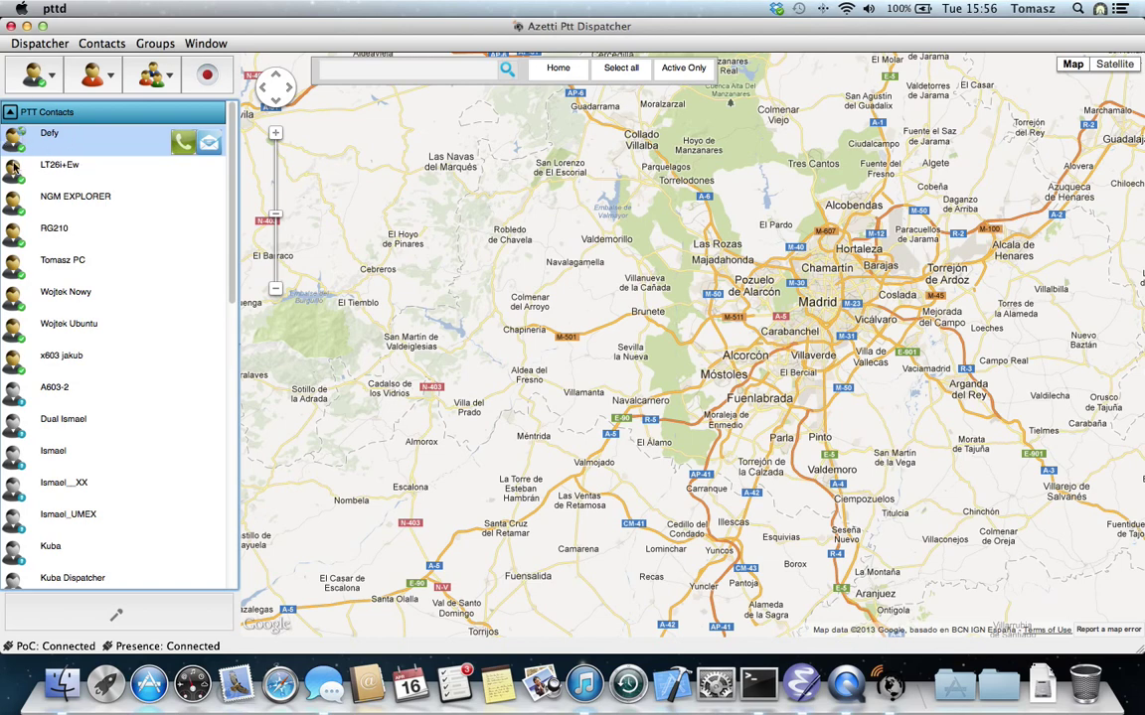
pyautogui.rightClick(84, 135)
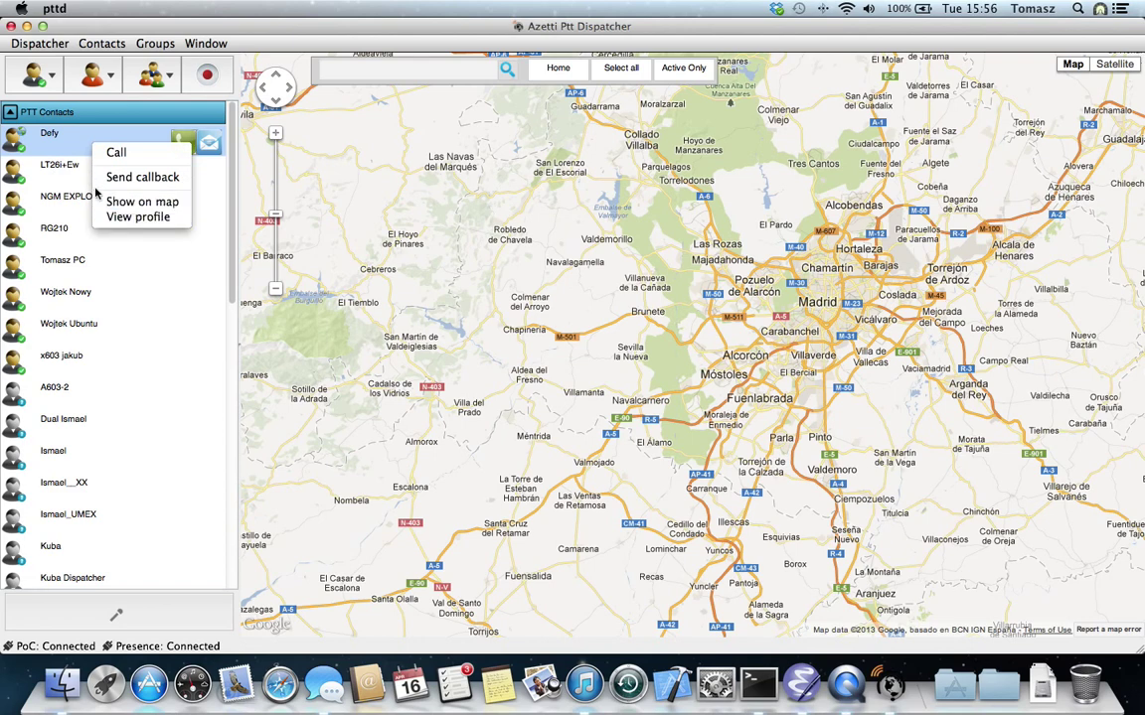
pyautogui.click(131, 202)
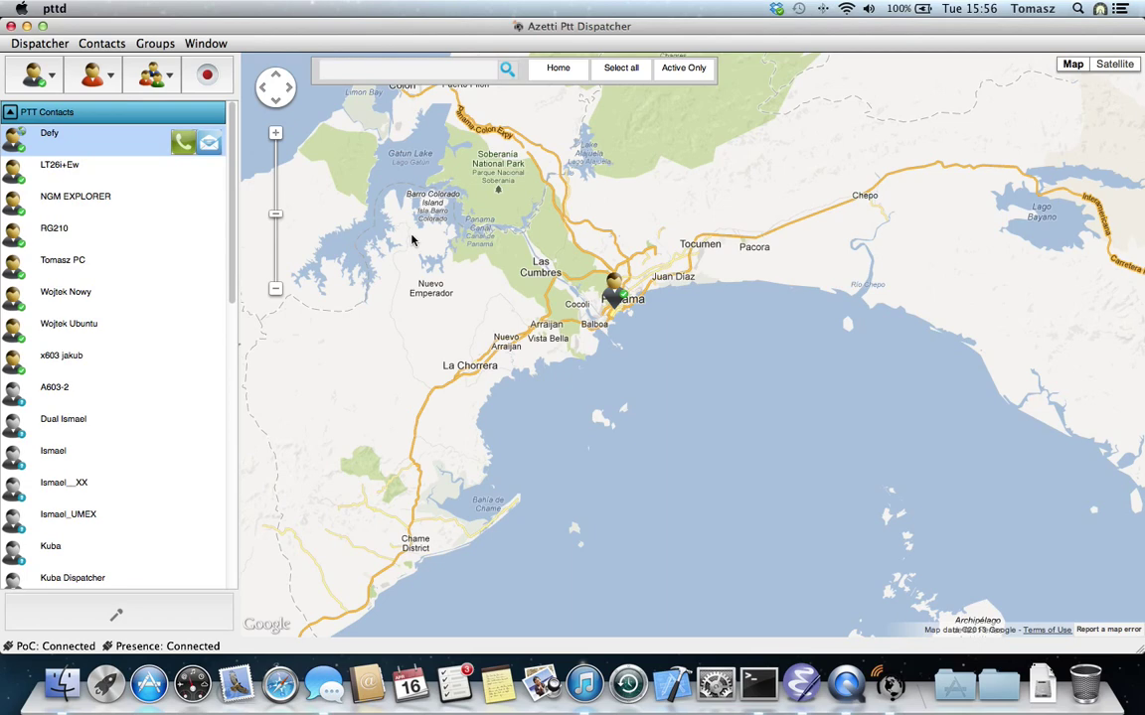
pyautogui.moveTo(372, 213); pyautogui.dragTo(672, 328)
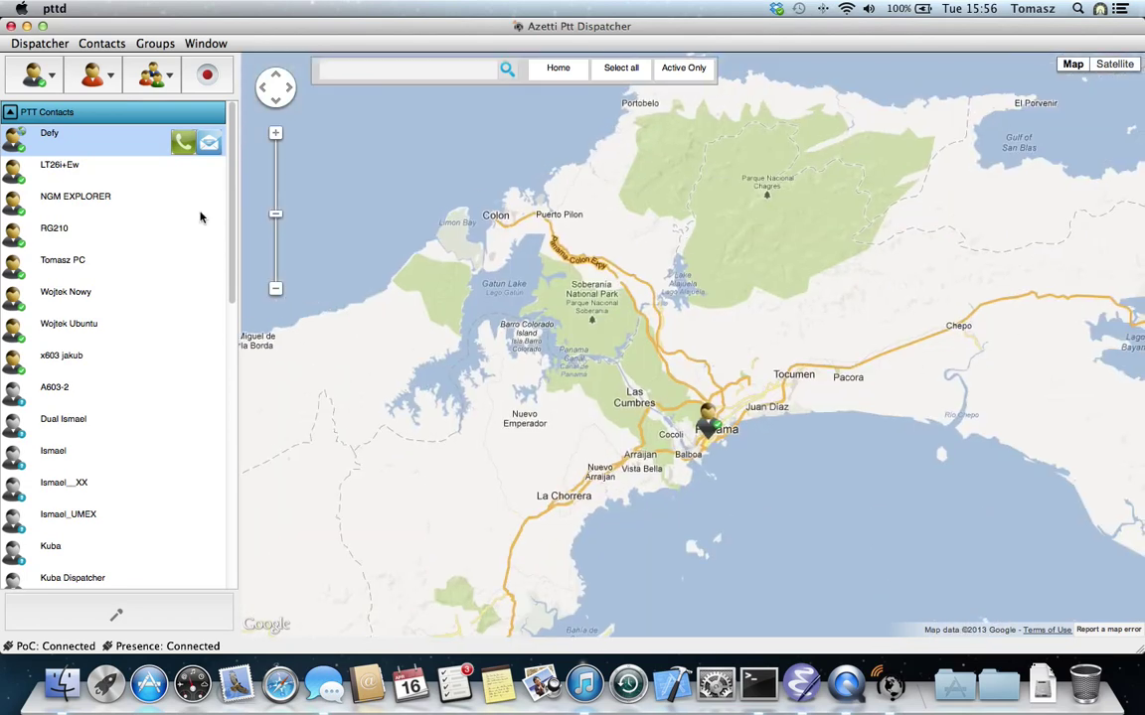
# - View the Defy contact's details from its map marker, then close the details
pyautogui.scroll(-4, 199, 167)
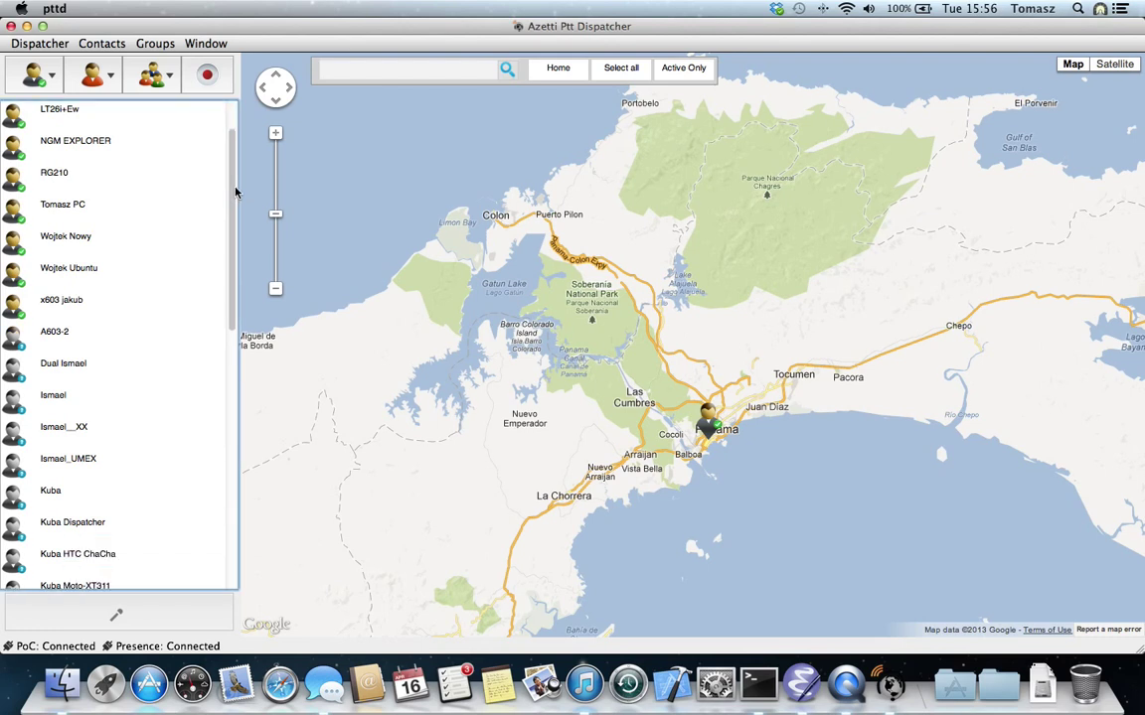
pyautogui.scroll(4, 198, 167)
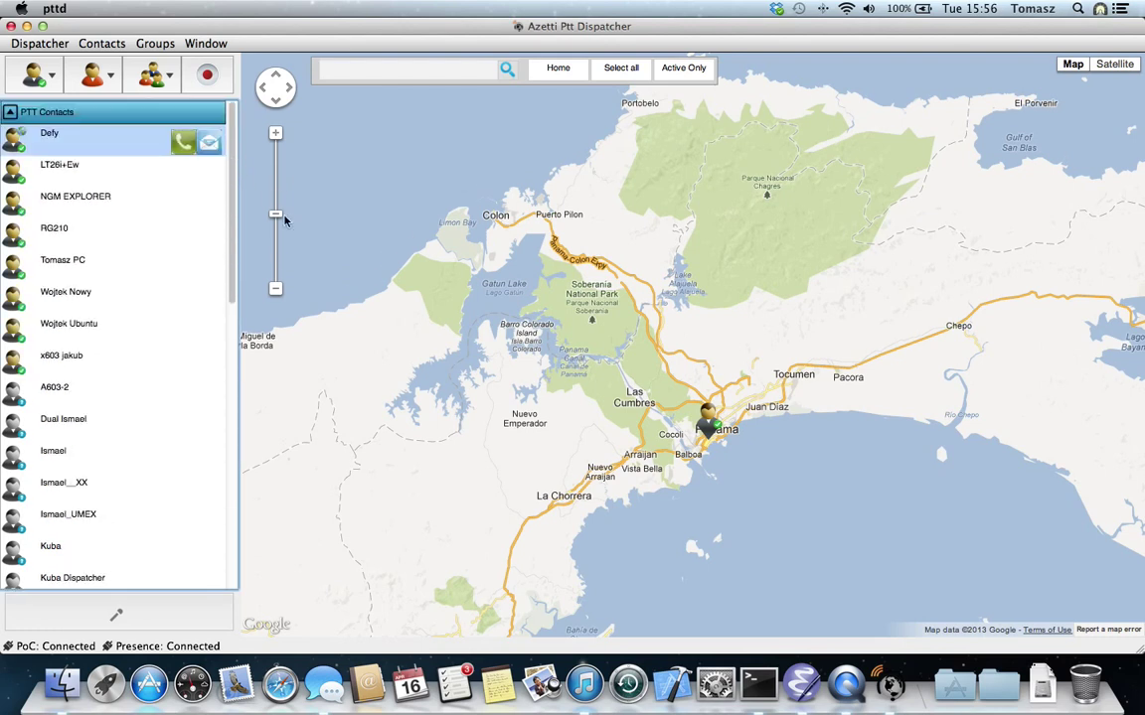
pyautogui.click(707, 429)
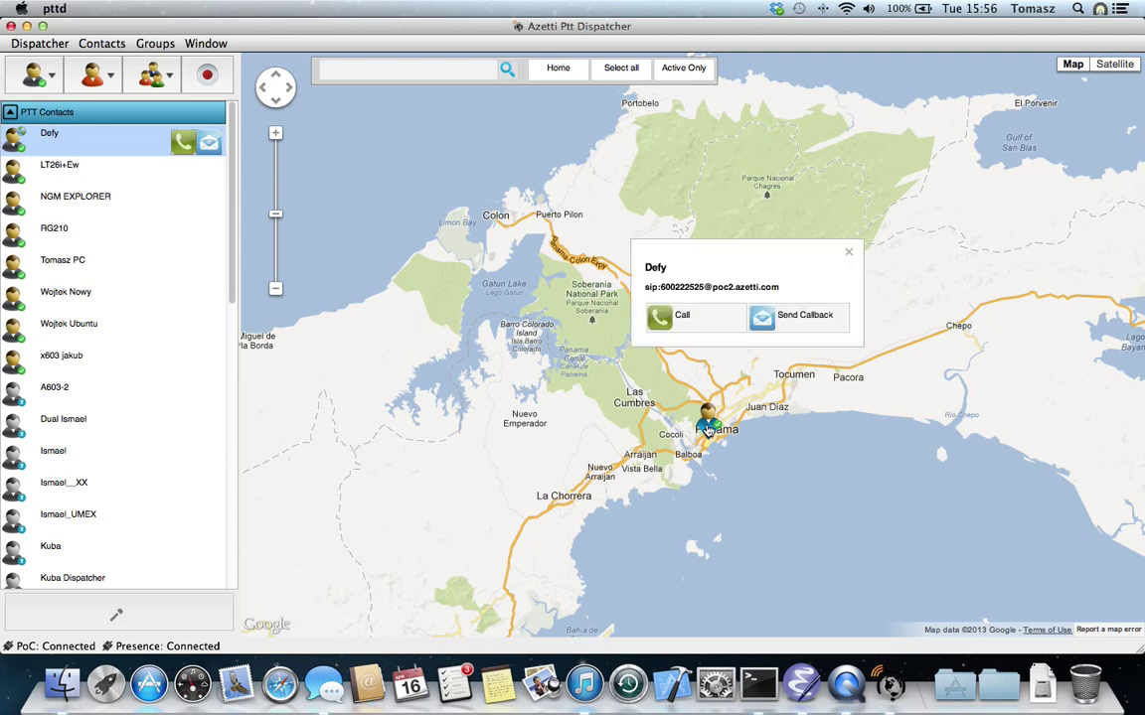
pyautogui.click(852, 257)
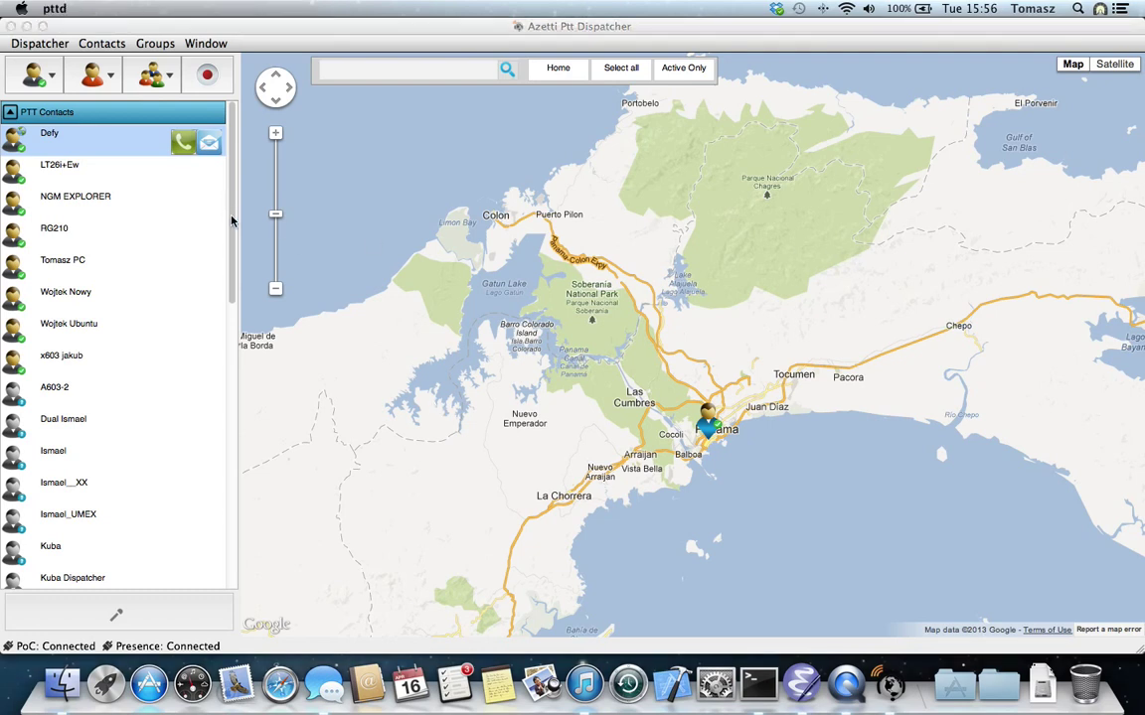
# - Collapse the PTT Contacts list and expand the PTT Groups list
pyautogui.scroll(-3, 231, 221)
pyautogui.scroll(-5, 222, 235)
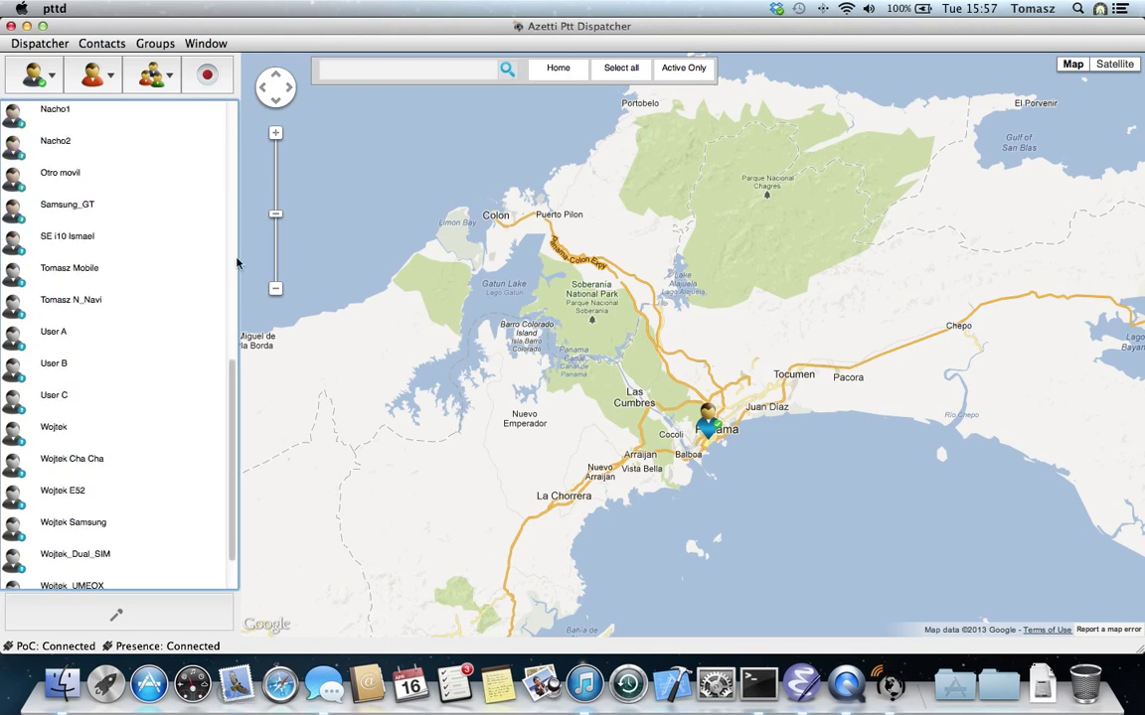
pyautogui.scroll(5, 218, 237)
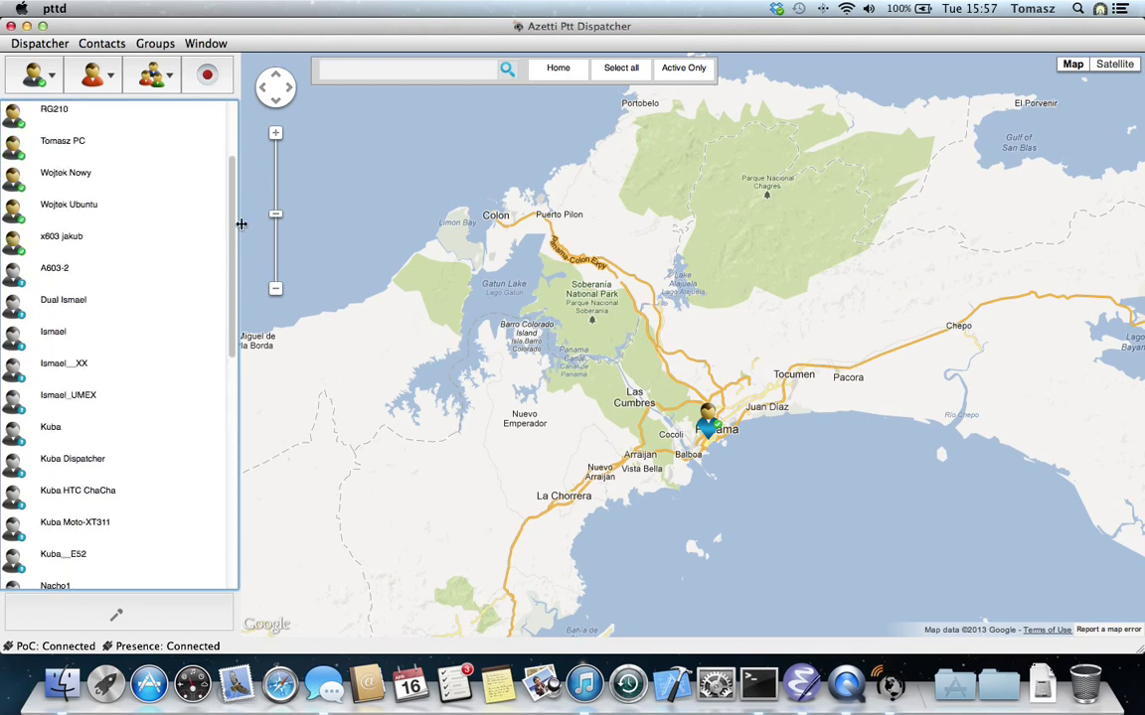
pyautogui.scroll(3, 233, 199)
pyautogui.click(98, 115)
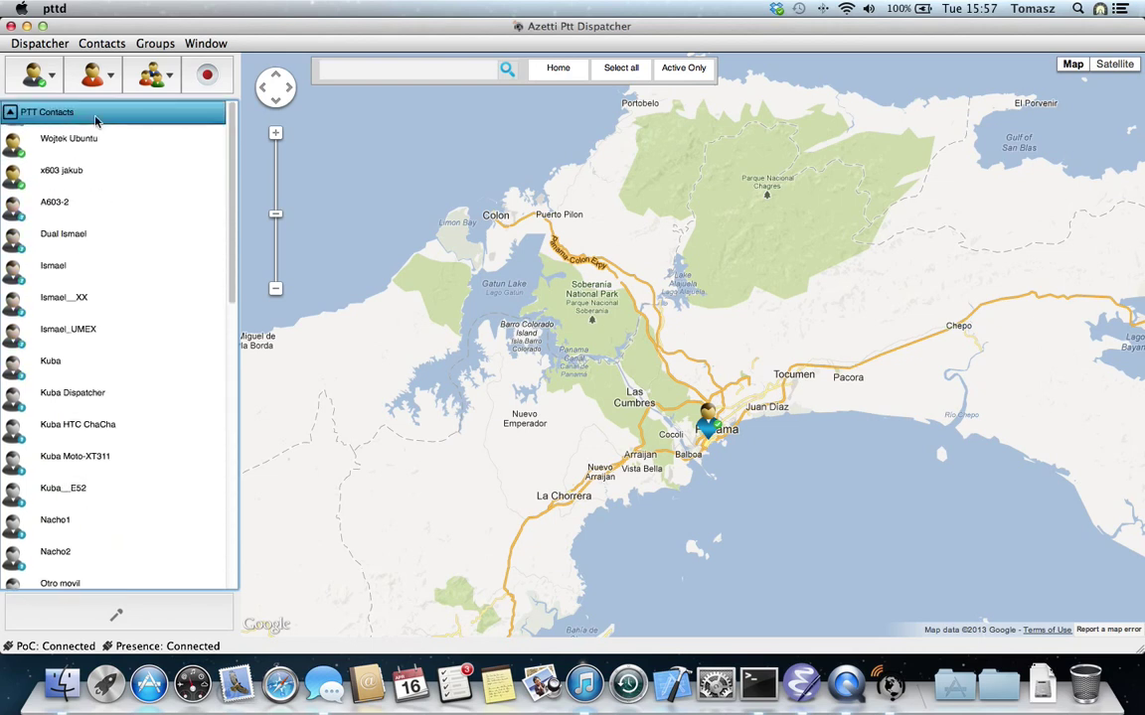
pyautogui.click(94, 137)
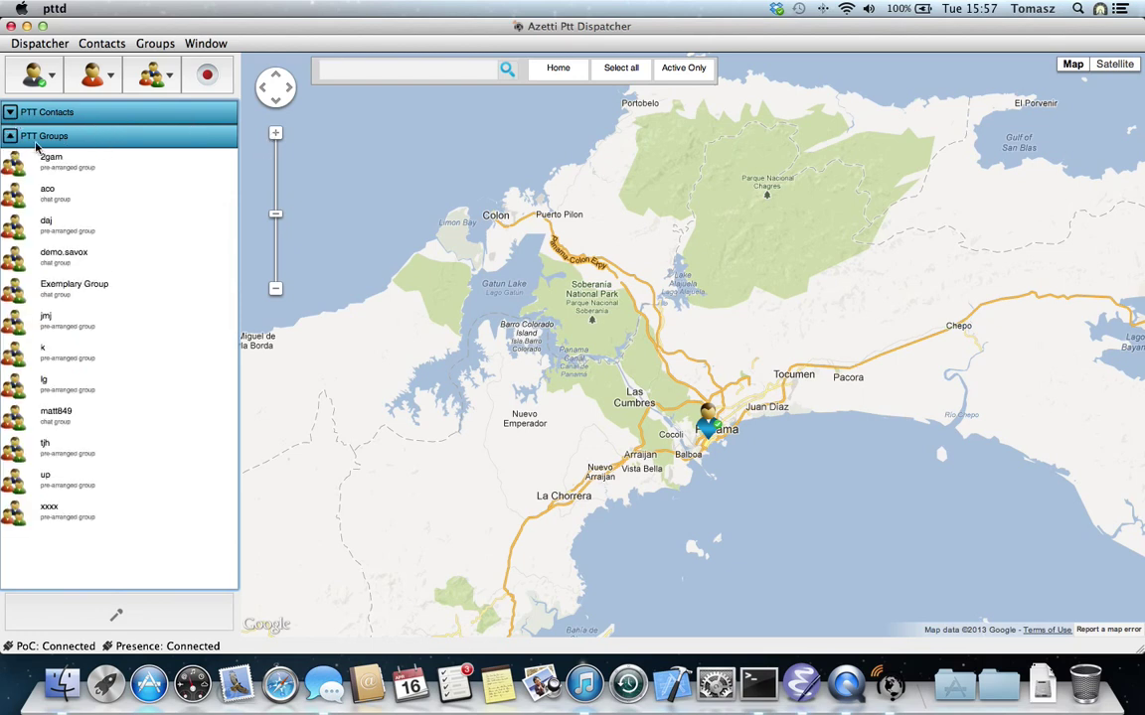
# - Start a call to the aco chat group and use push-to-talk to speak to its members
pyautogui.click(100, 189)
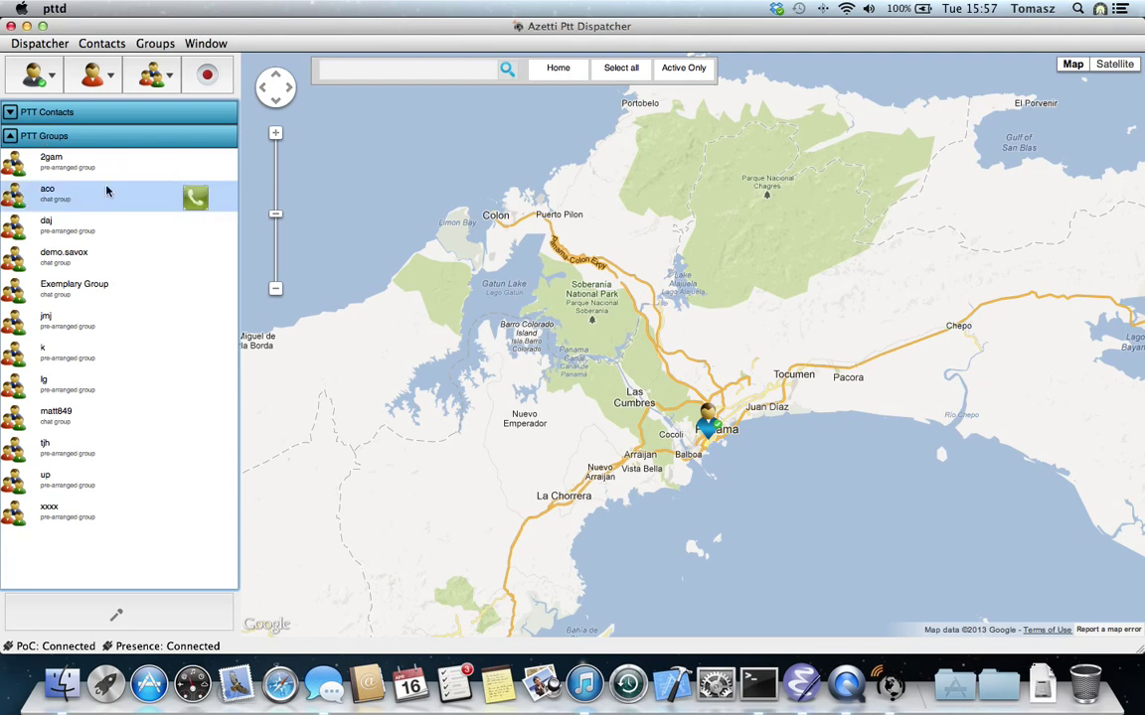
pyautogui.click(195, 198)
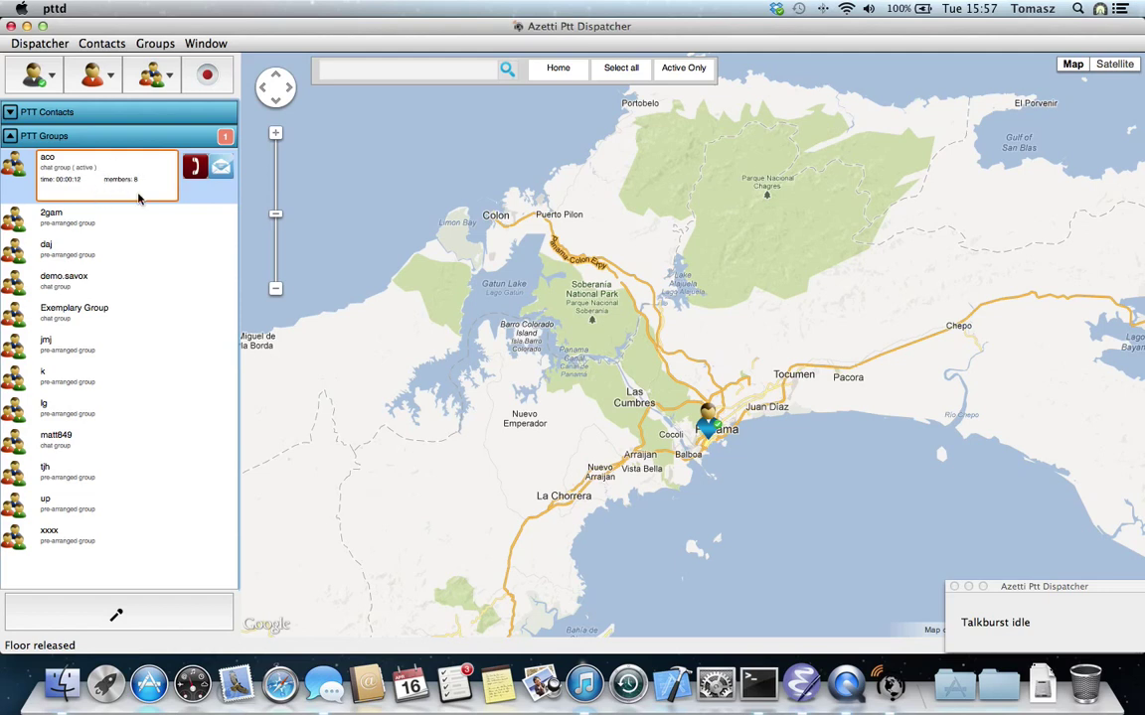
pyautogui.rightClick(138, 194)
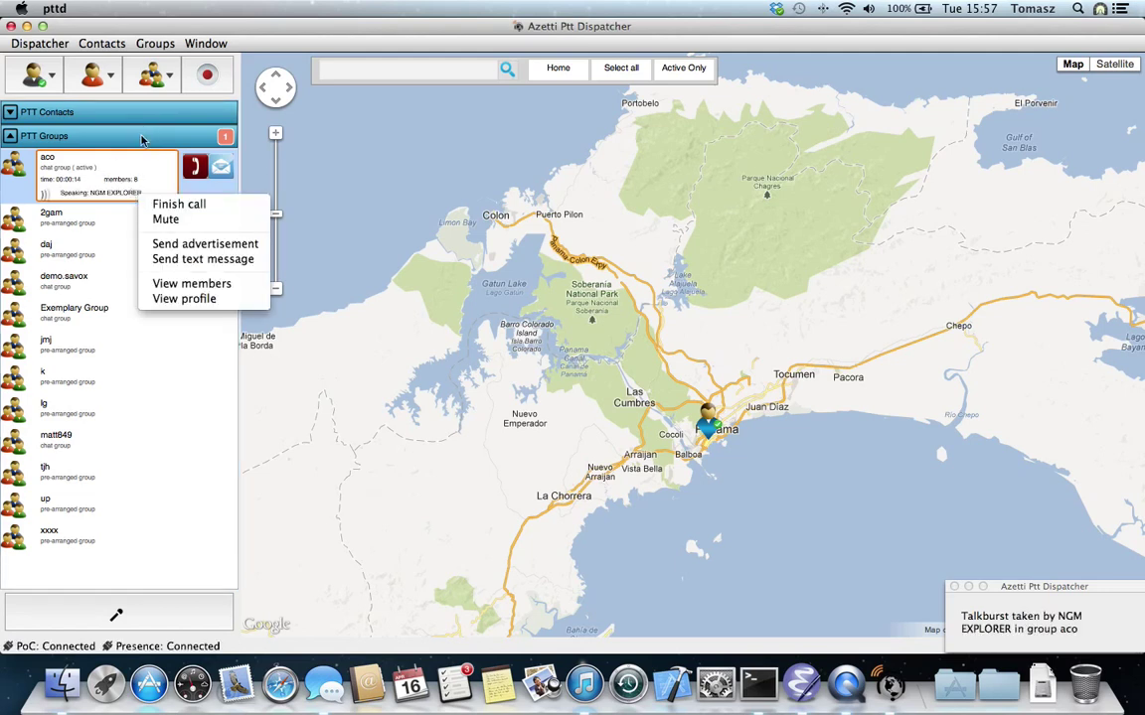
pyautogui.click(120, 181)
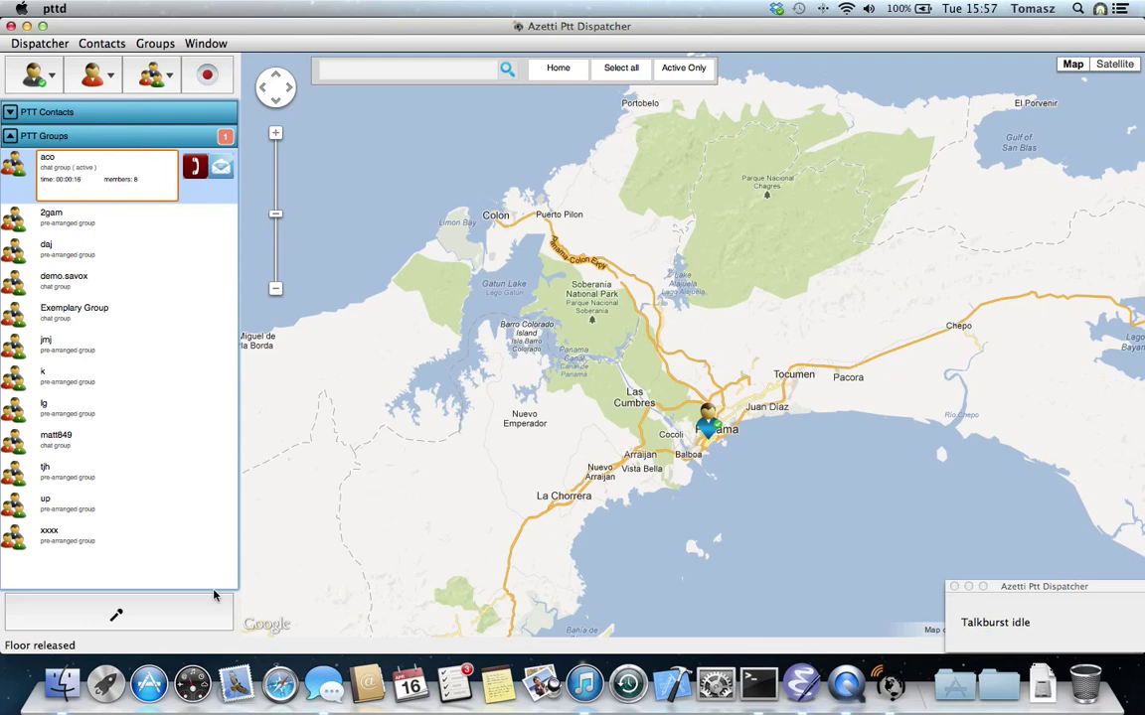
pyautogui.click(138, 615)
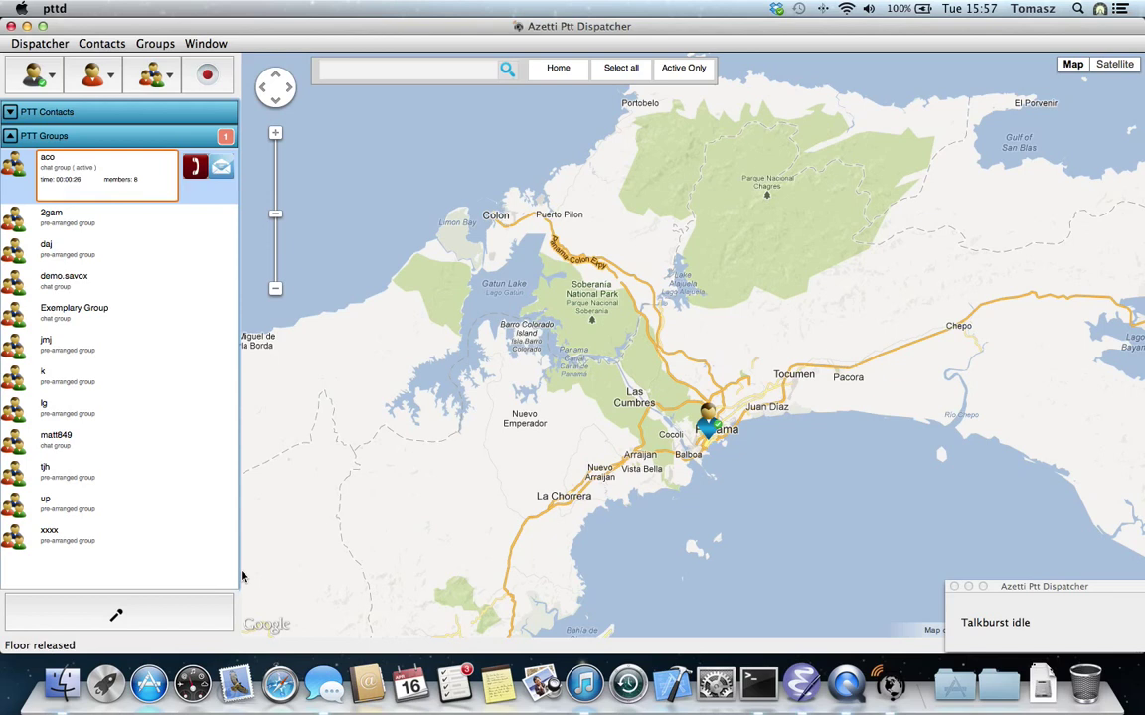
# - Open the member list of the active aco group call
pyautogui.rightClick(142, 188)
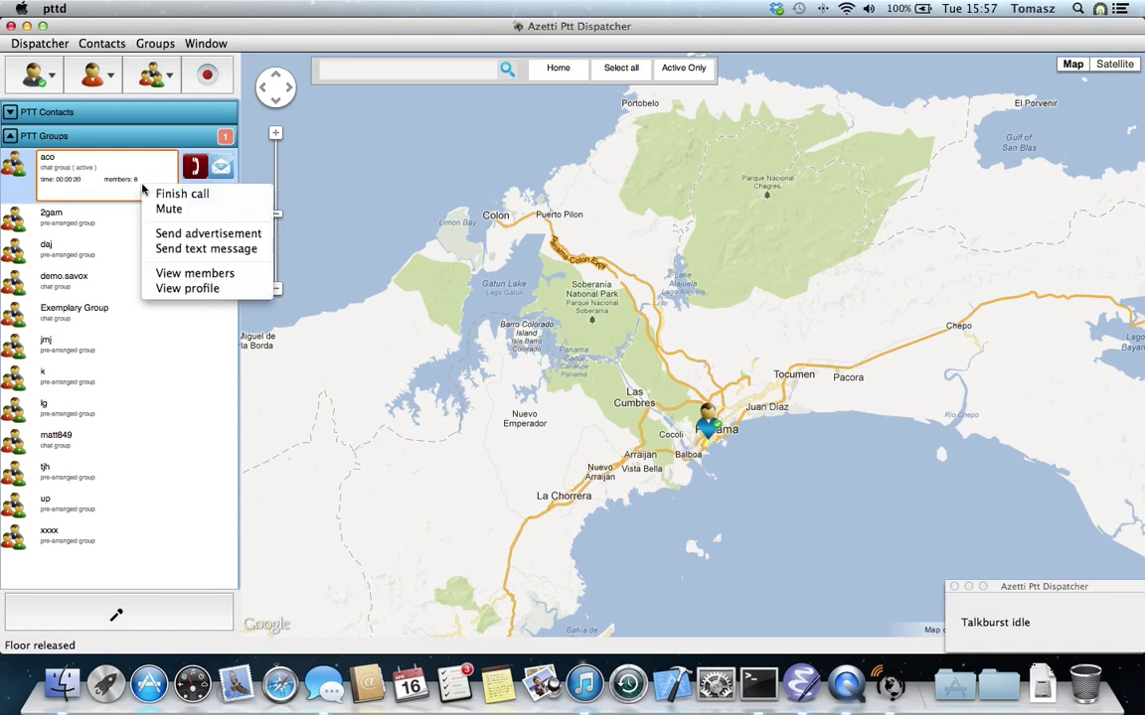
pyautogui.click(199, 273)
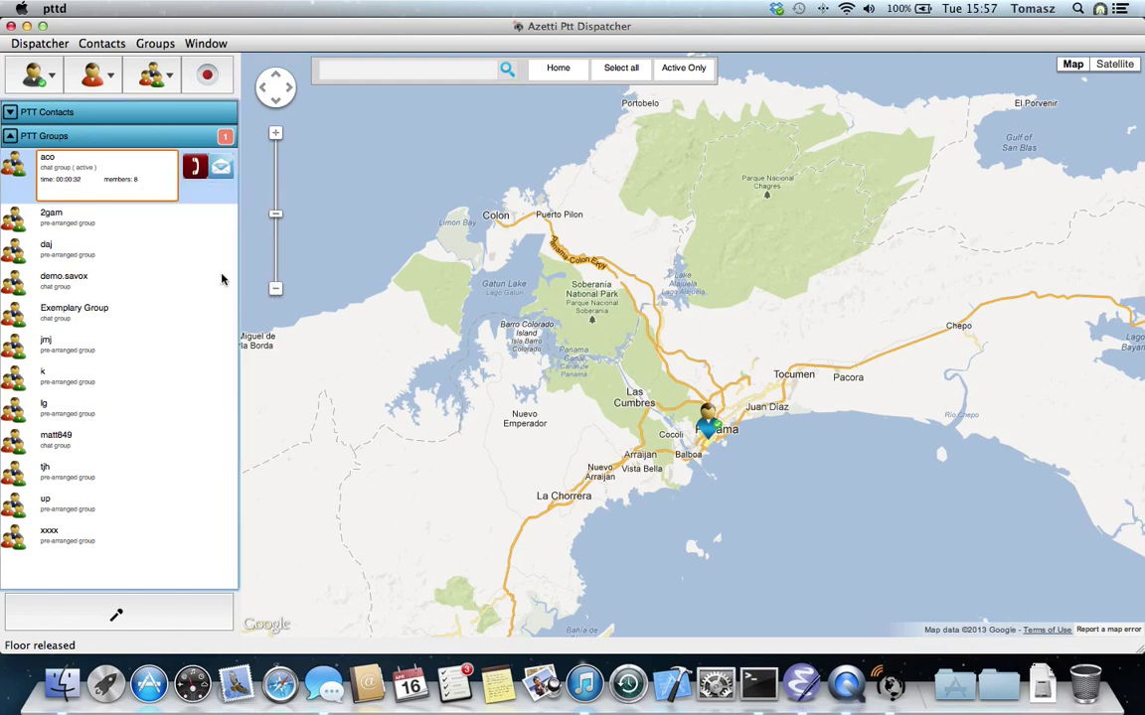
# - Close the active member list and finish the call with the aco group
pyautogui.moveTo(650, 112); pyautogui.dragTo(458, 83)
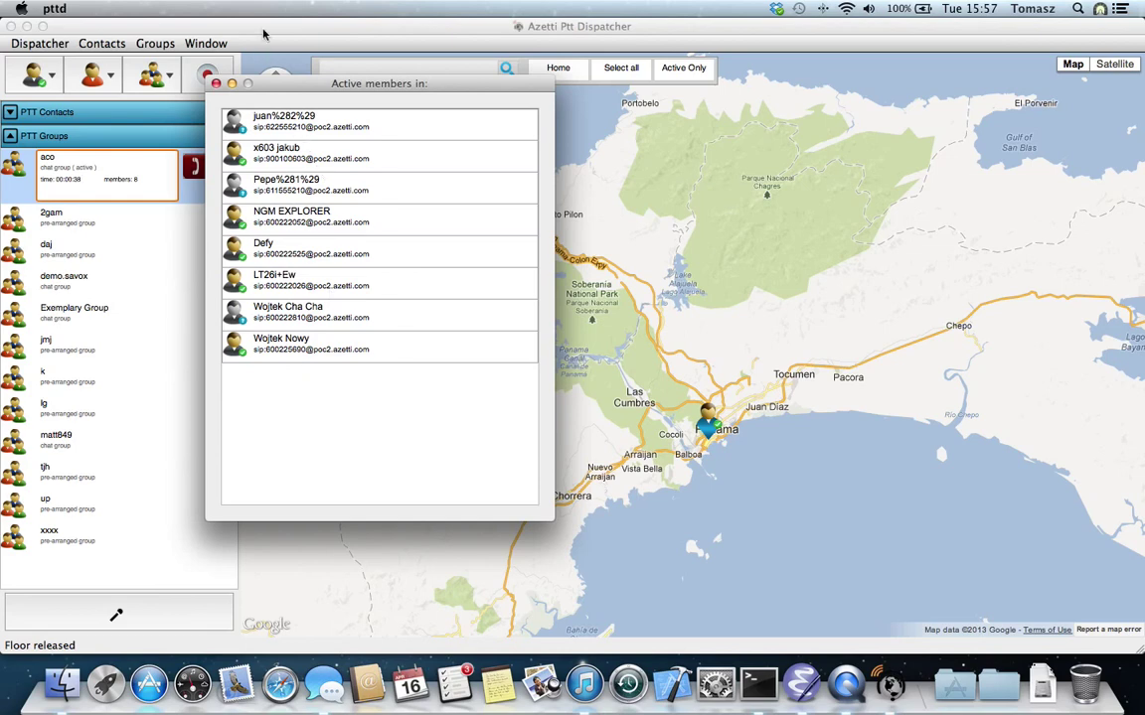
pyautogui.click(217, 84)
pyautogui.rightClick(144, 177)
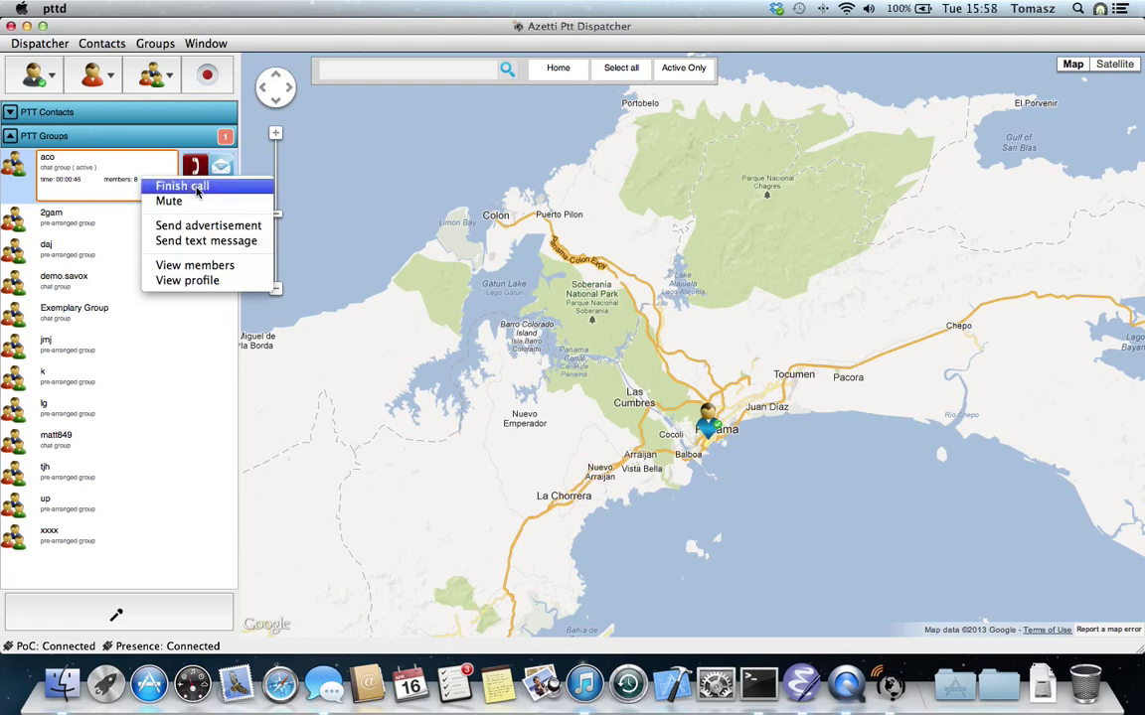
pyautogui.click(196, 188)
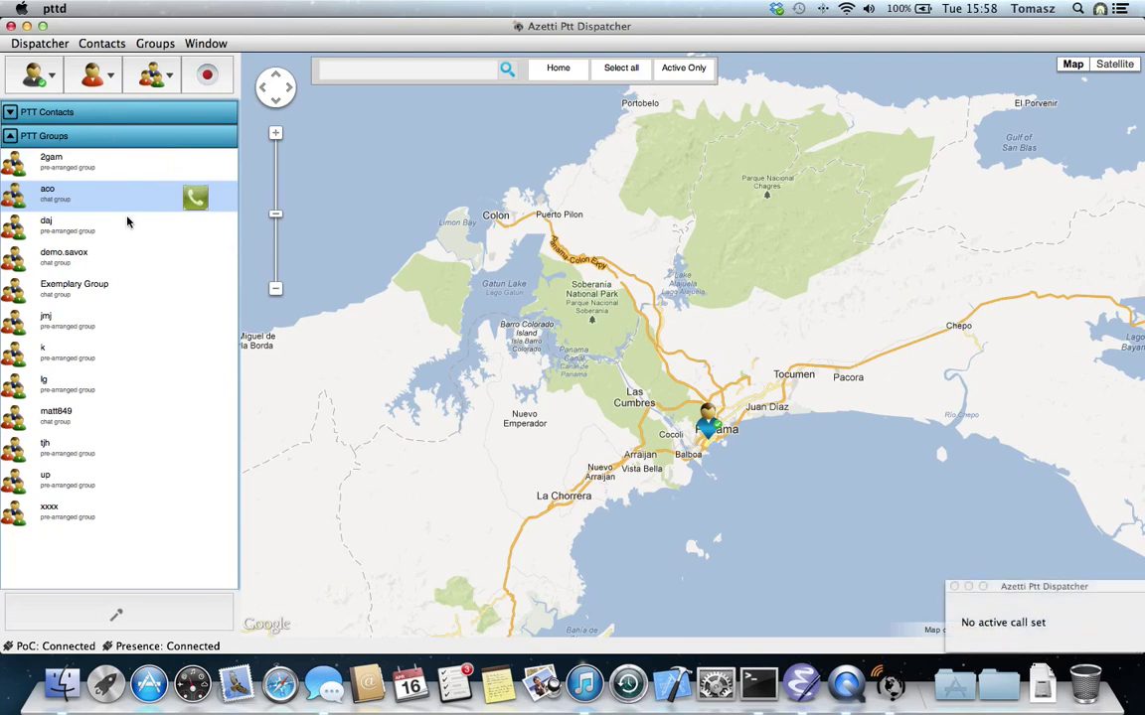
pyautogui.click(127, 166)
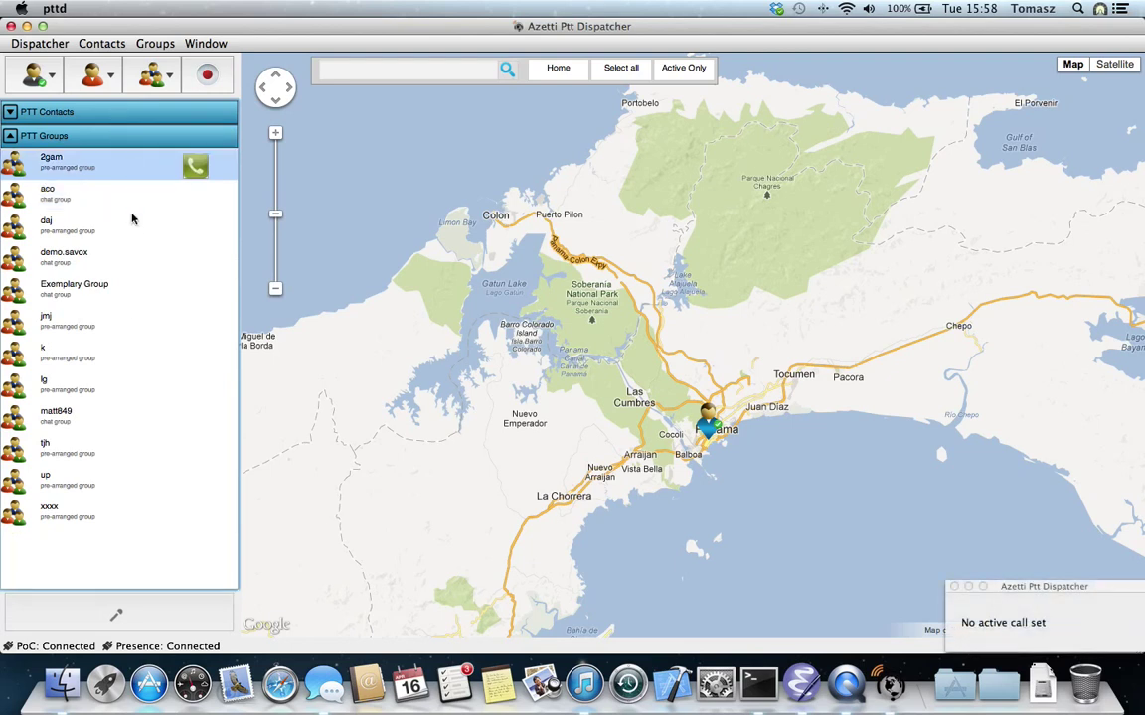
pyautogui.click(119, 196)
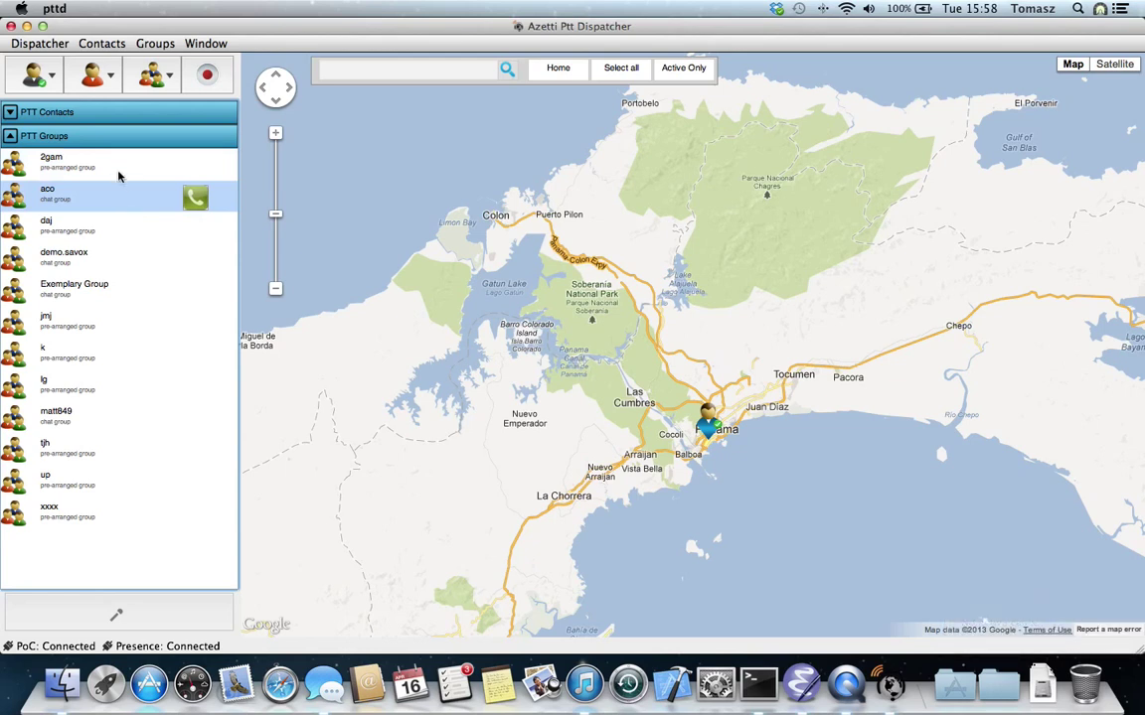
pyautogui.click(117, 174)
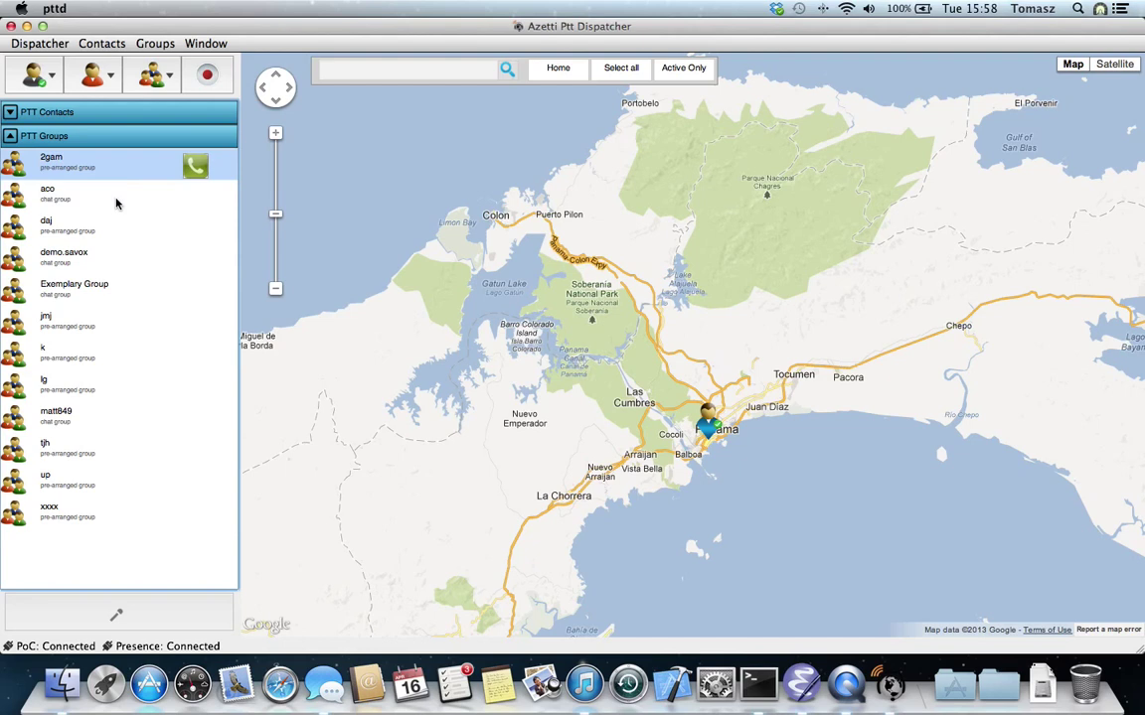
pyautogui.click(108, 187)
pyautogui.click(105, 161)
# - Start a one-to-one call to the sixth contact in the PTT Contacts list and speak to them using push-to-talk
pyautogui.click(106, 138)
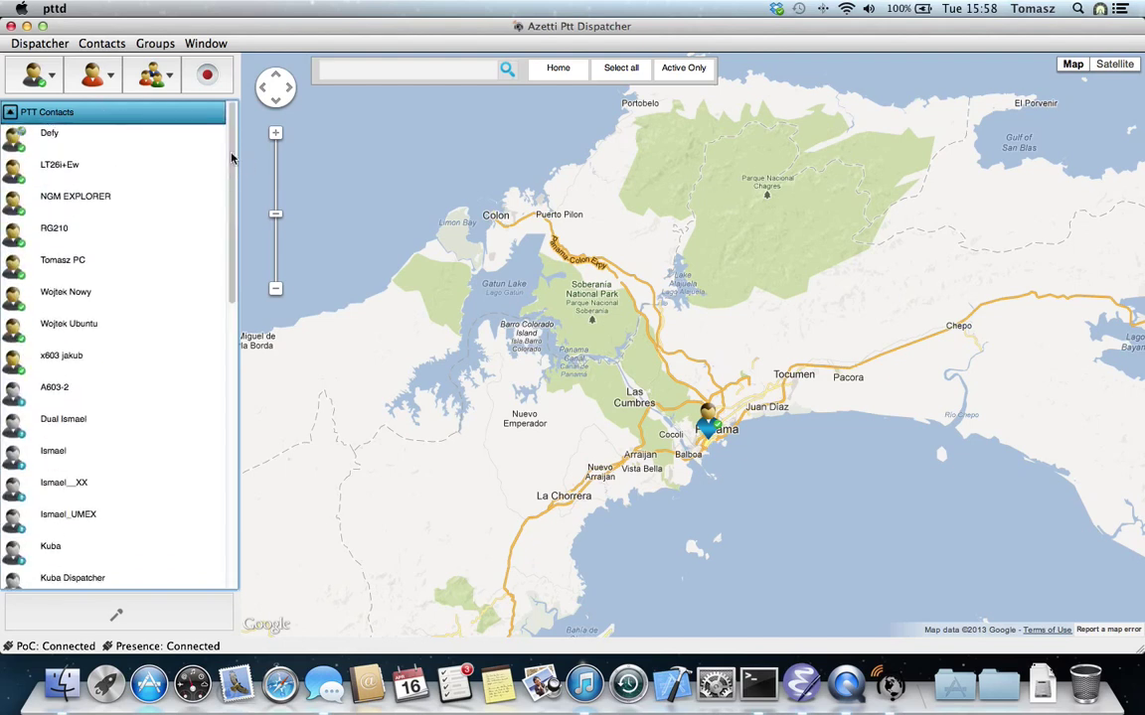
pyautogui.scroll(-2, 230, 157)
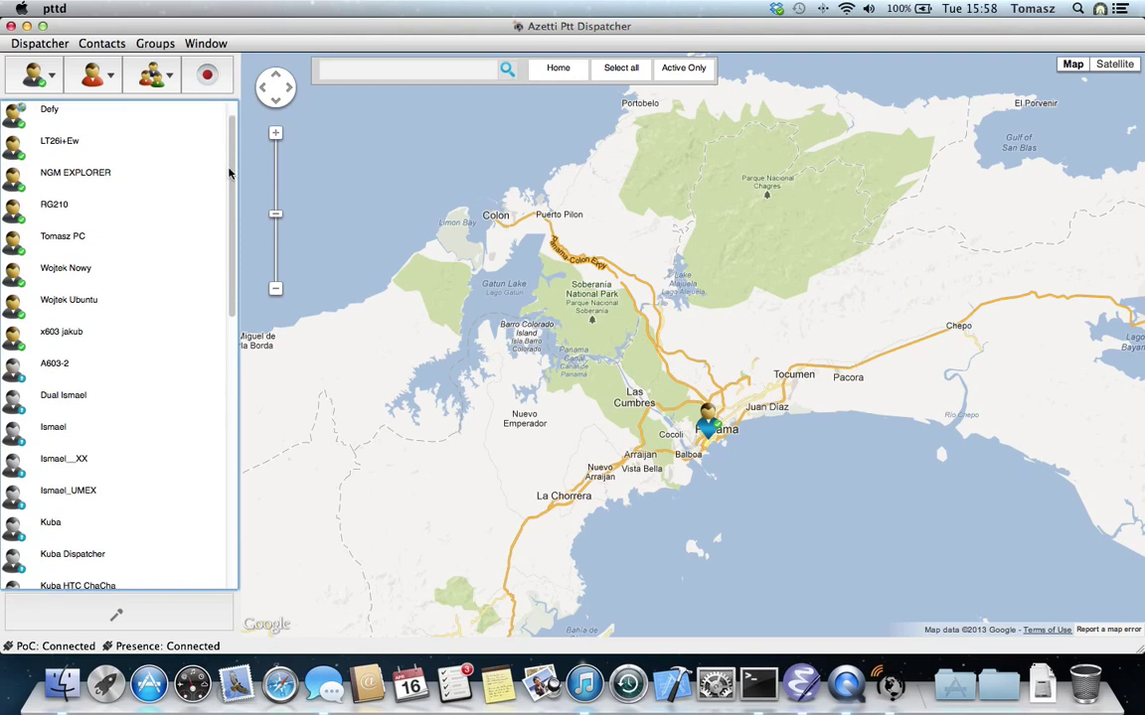
pyautogui.scroll(2, 227, 154)
pyautogui.moveTo(78, 296)
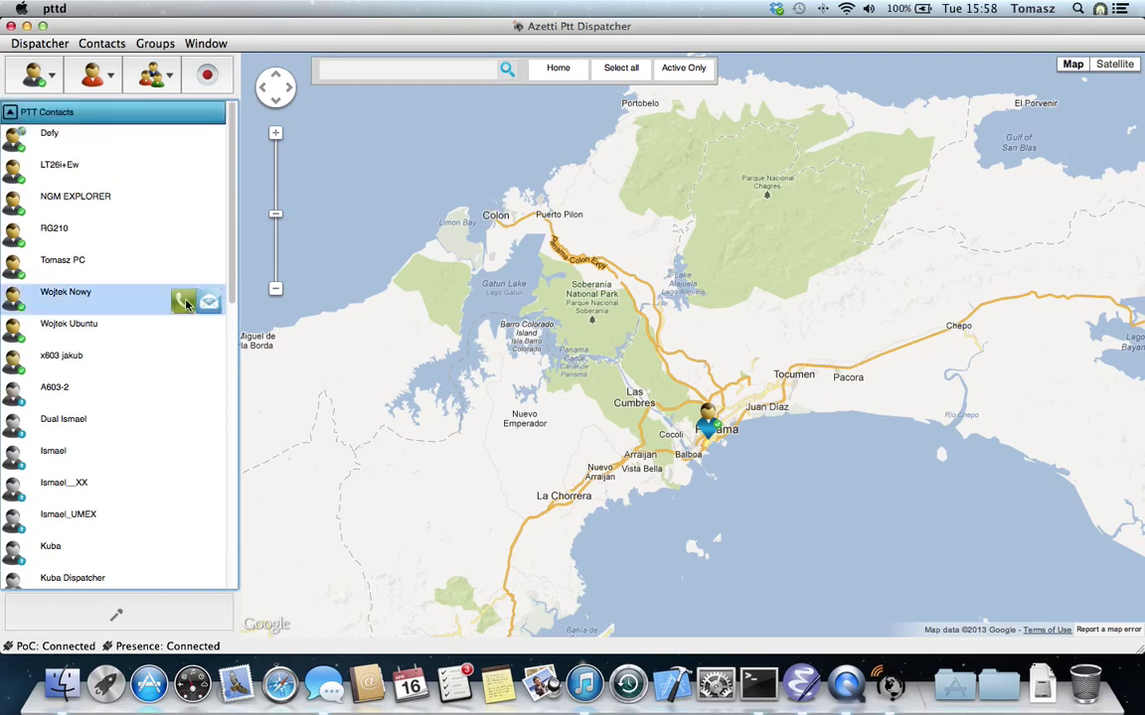
pyautogui.click(184, 302)
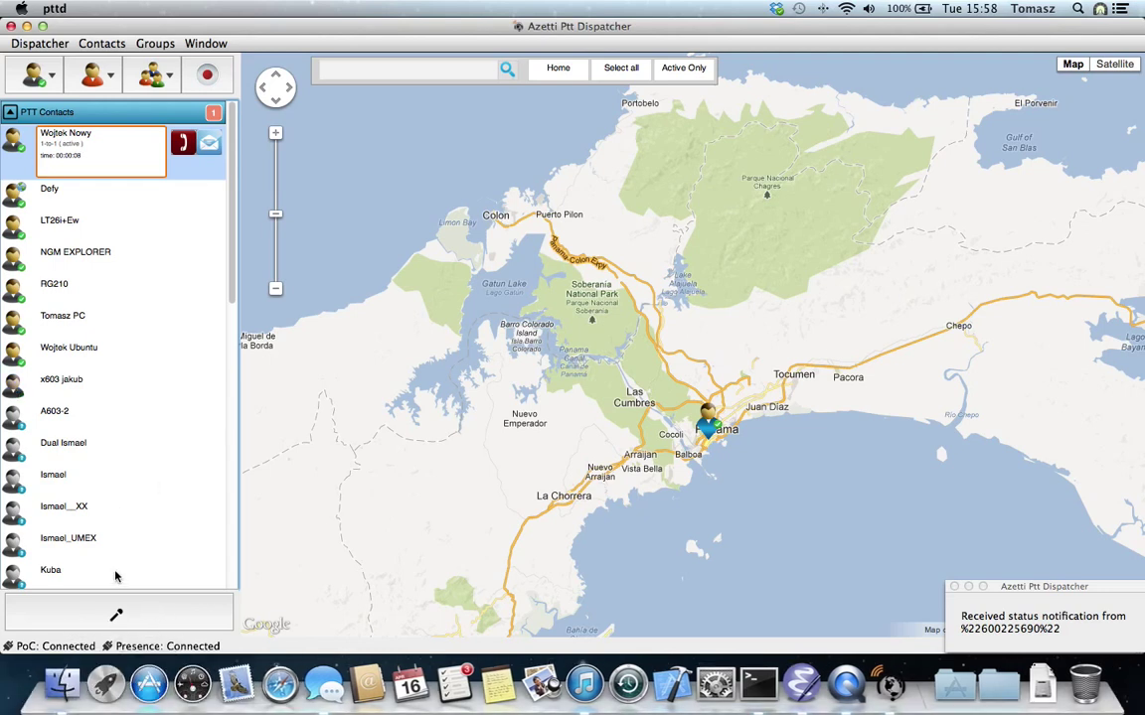
pyautogui.click(118, 611)
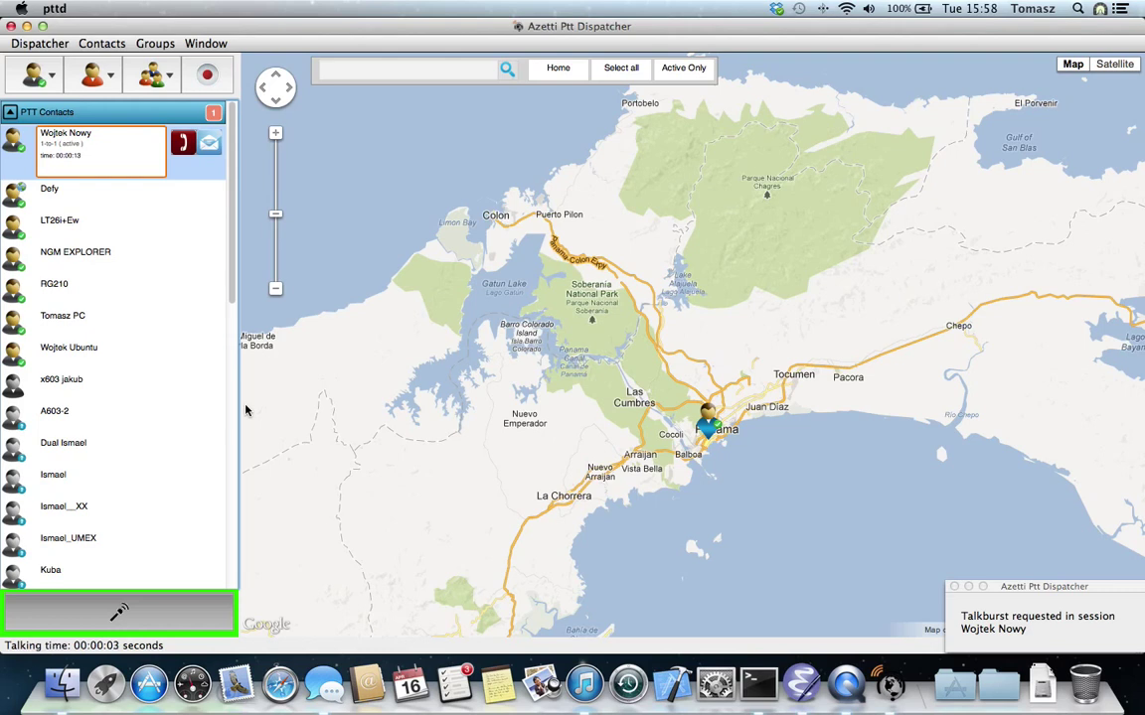
pyautogui.click(202, 598)
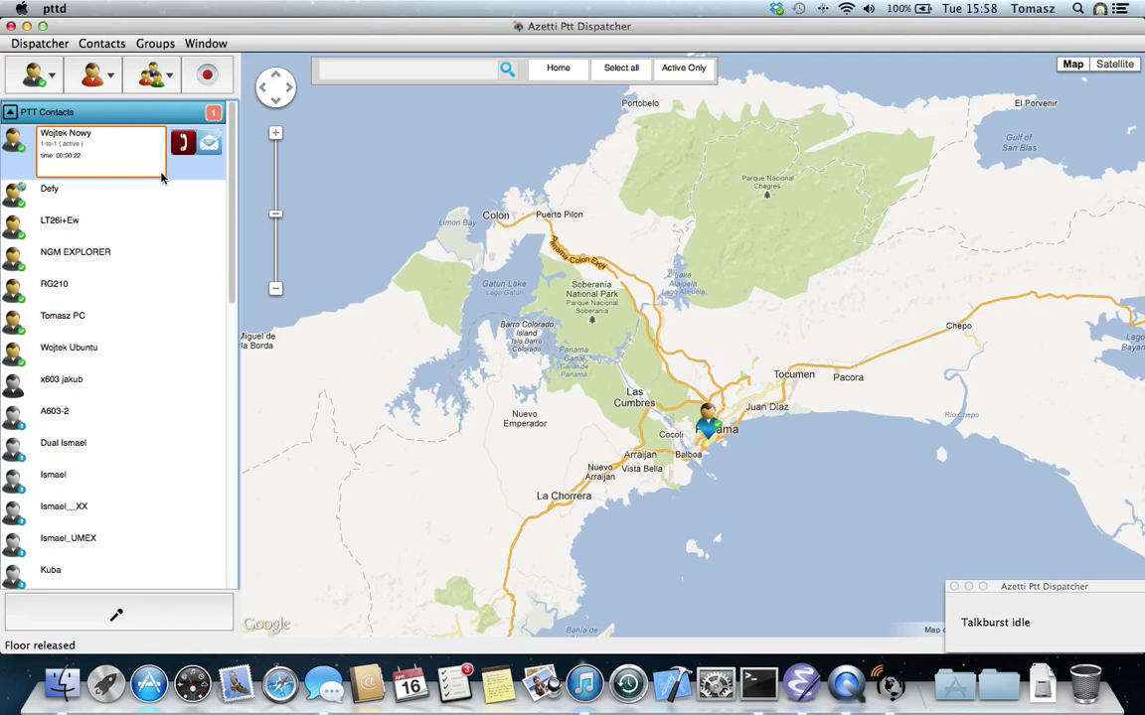
# - Send the instant message "Hello" to the contact in the active one-to-one call
pyautogui.click(209, 145)
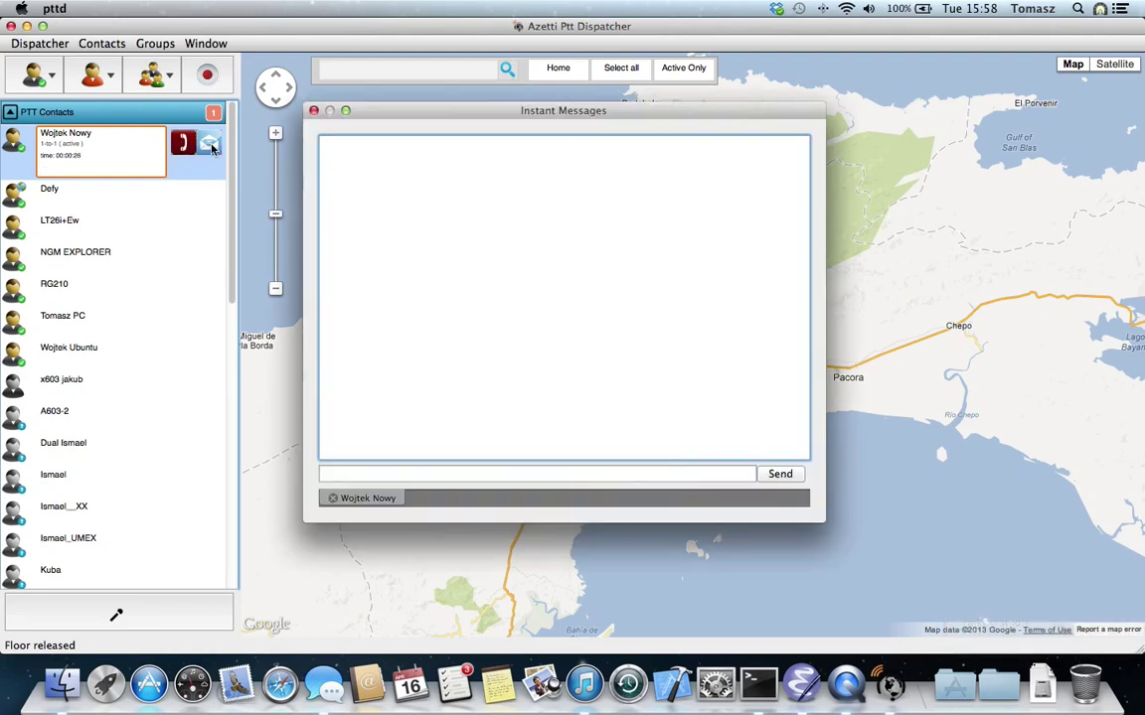
pyautogui.moveTo(401, 115); pyautogui.dragTo(282, 178)
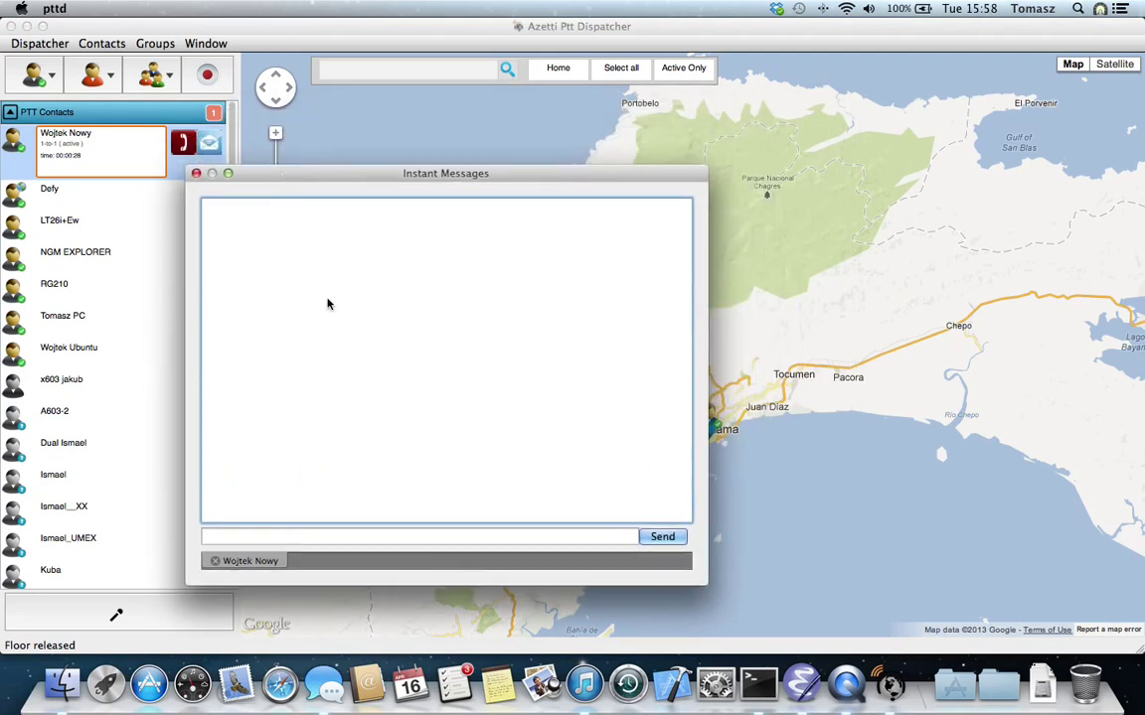
pyautogui.click(444, 538)
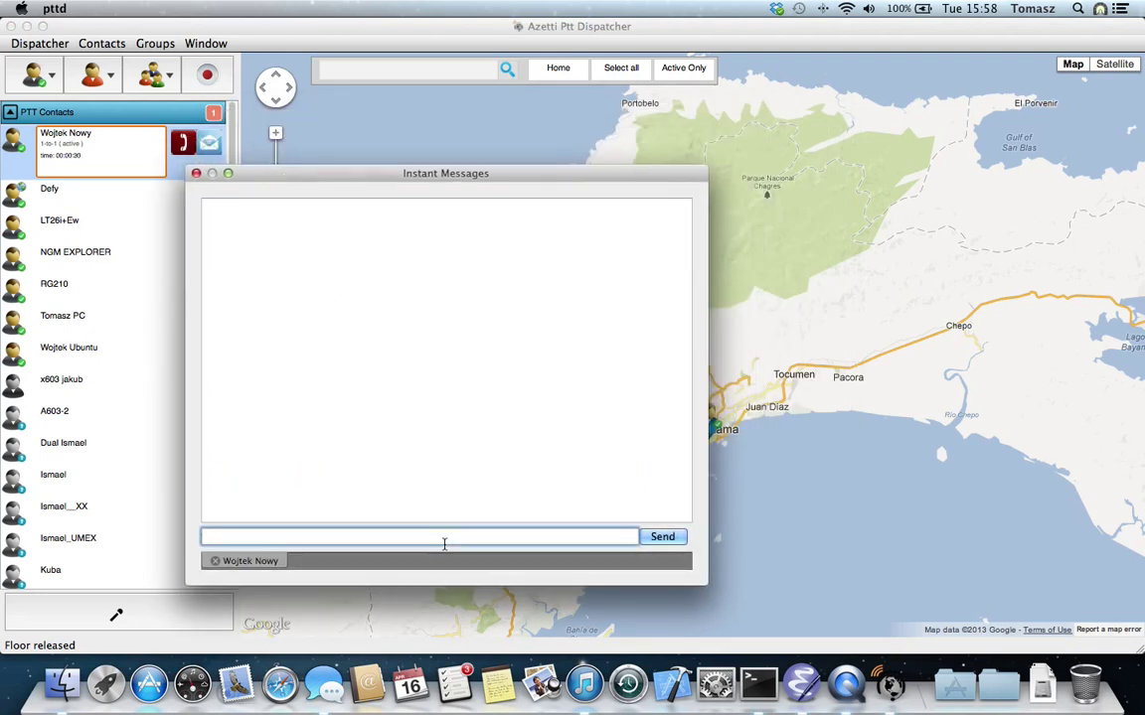
pyautogui.write('Hello')
pyautogui.press('Return')
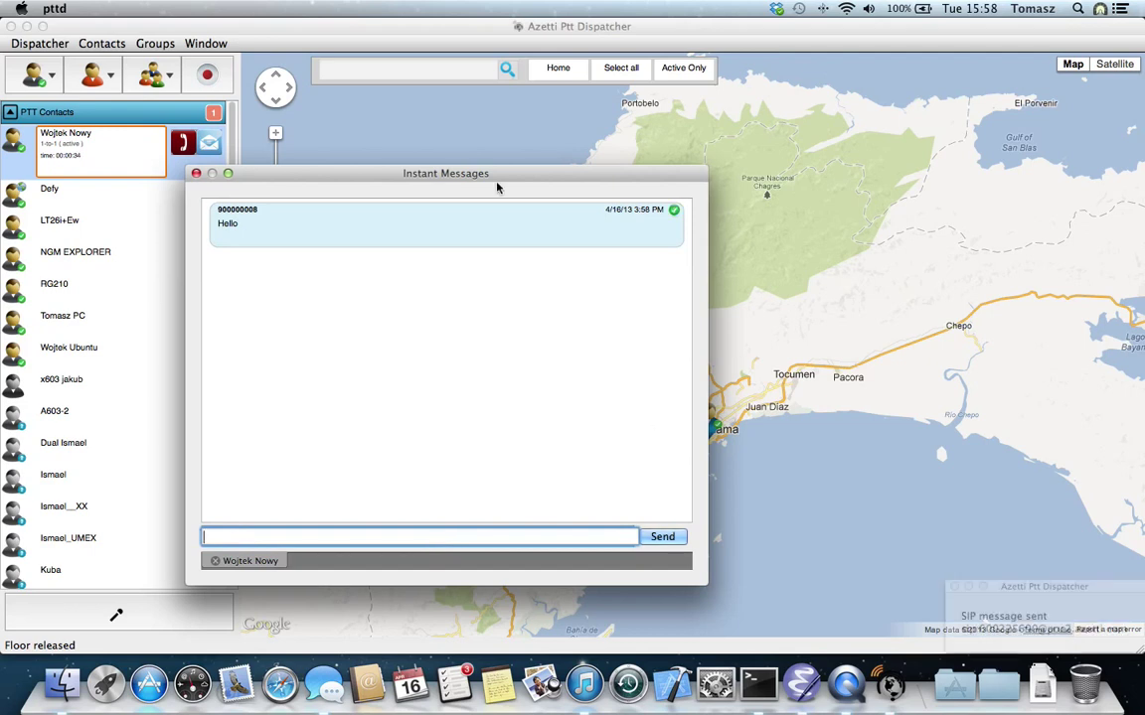
pyautogui.moveTo(383, 179); pyautogui.dragTo(460, 101)
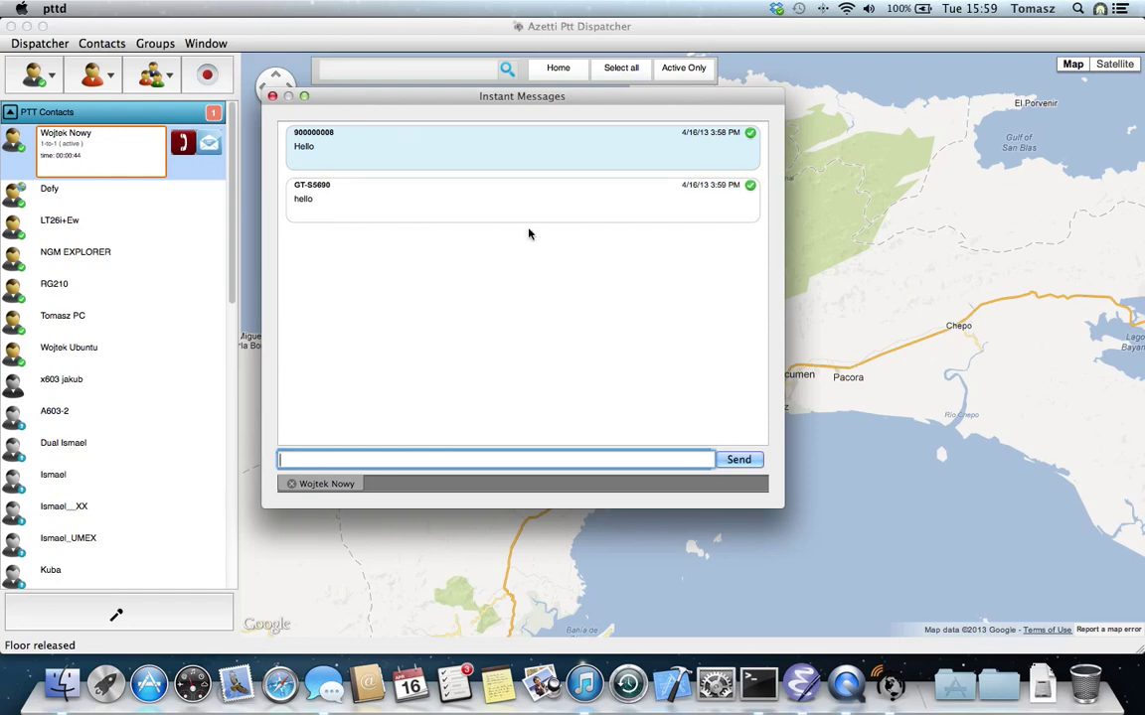
# - Return to the PTT Groups list and start a call to the aco chat group
pyautogui.click(229, 149)
pyautogui.scroll(-5, 220, 217)
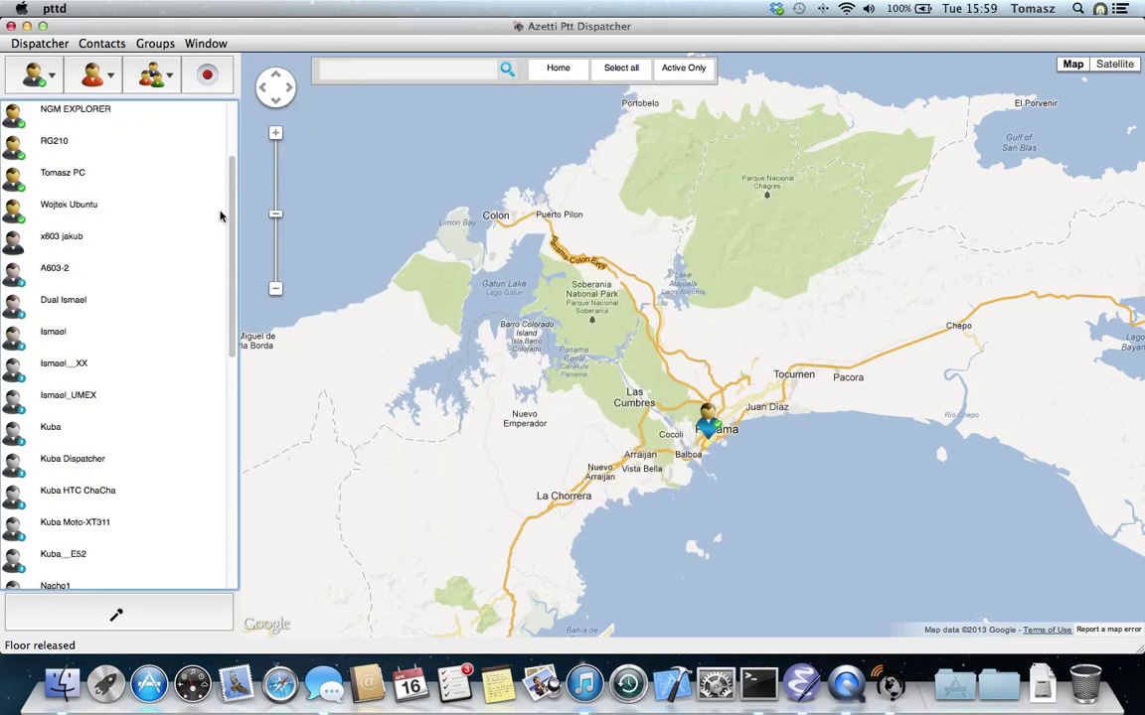
pyautogui.scroll(-8, 224, 298)
pyautogui.scroll(-4, 144, 139)
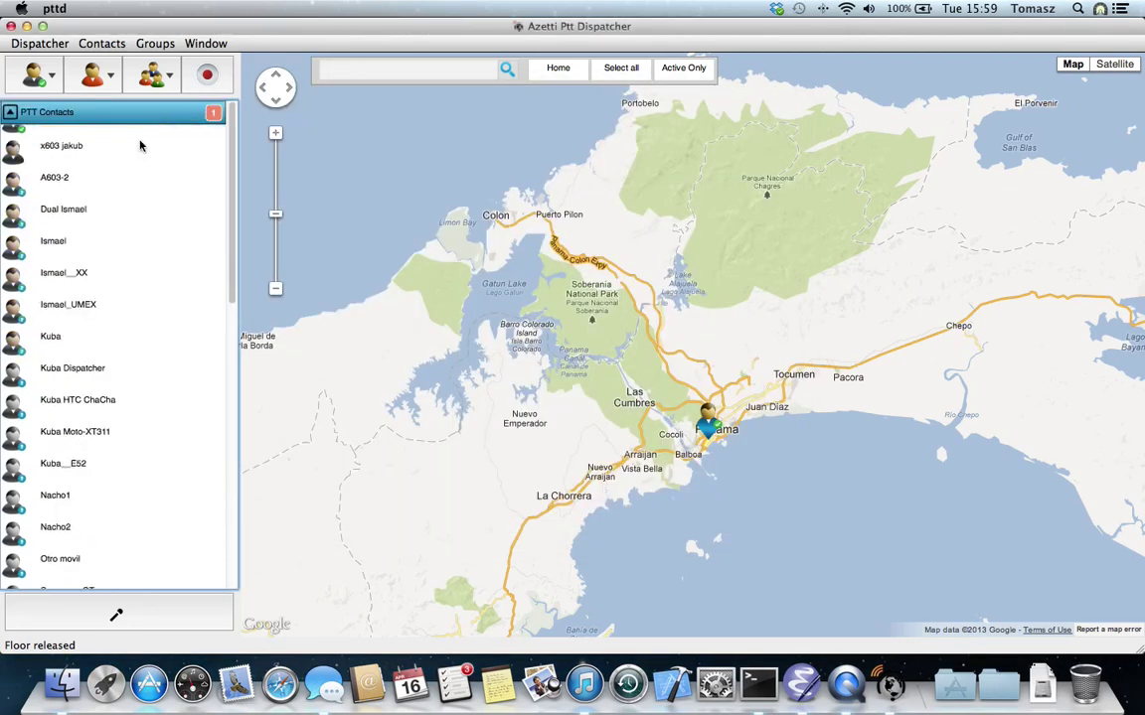
pyautogui.click(96, 136)
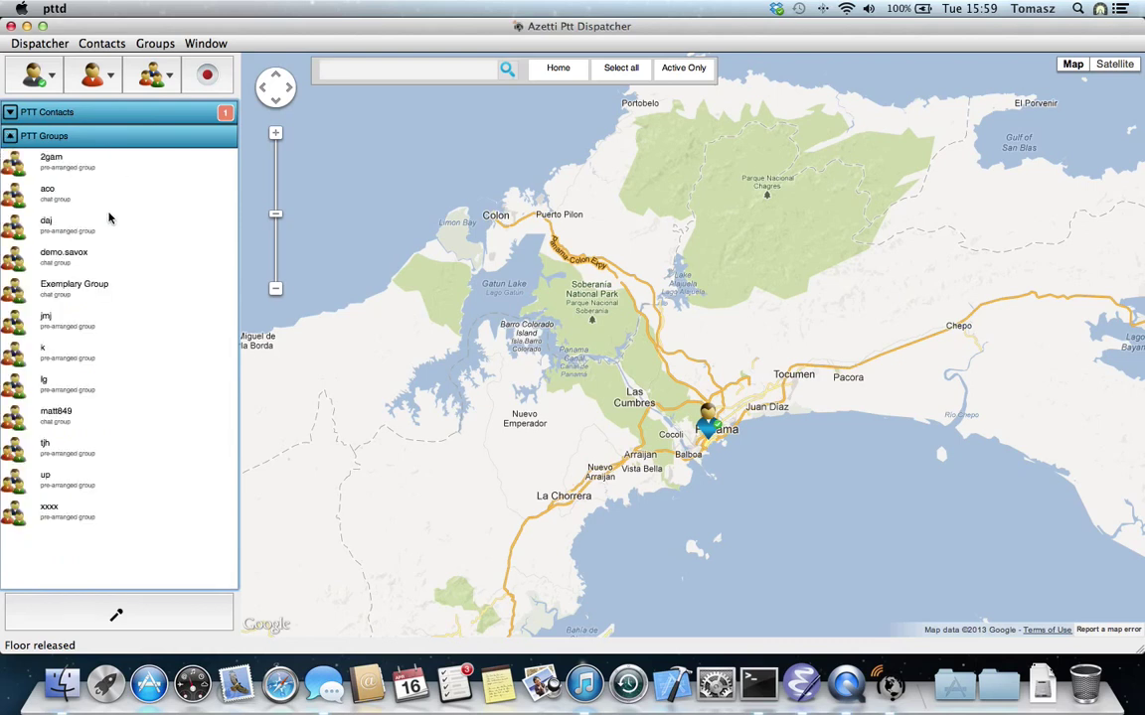
pyautogui.click(197, 200)
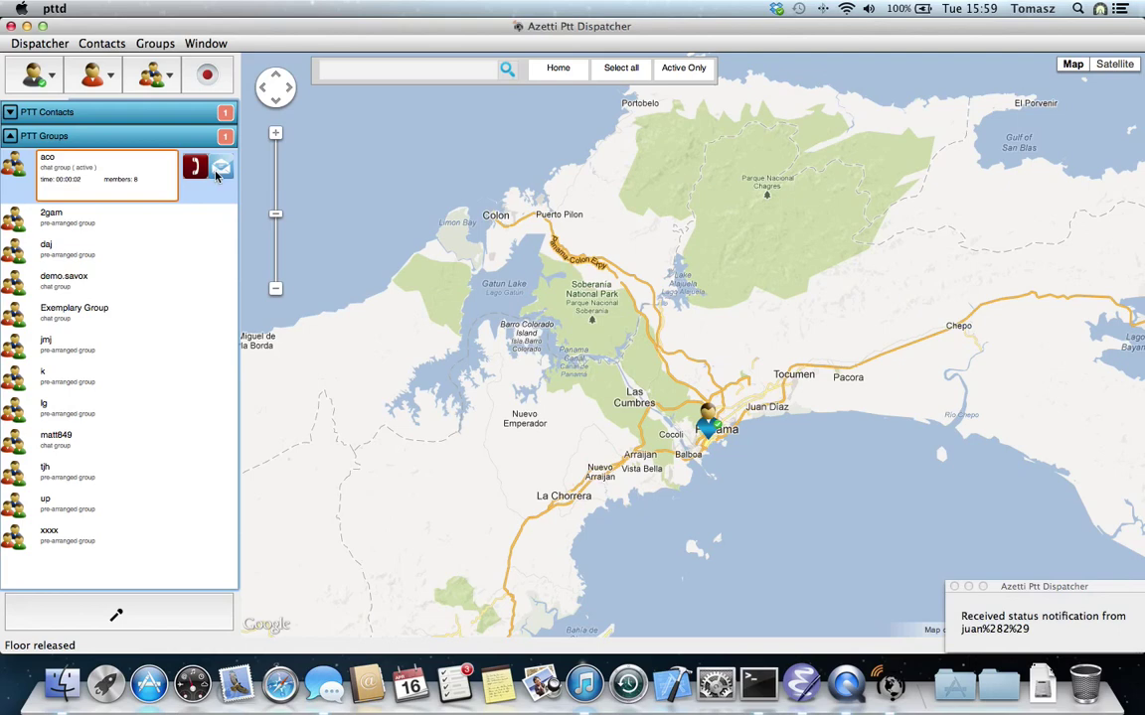
# - Send the instant message "hello" to the aco group and release the talk floor
pyautogui.click(220, 169)
pyautogui.click(391, 462)
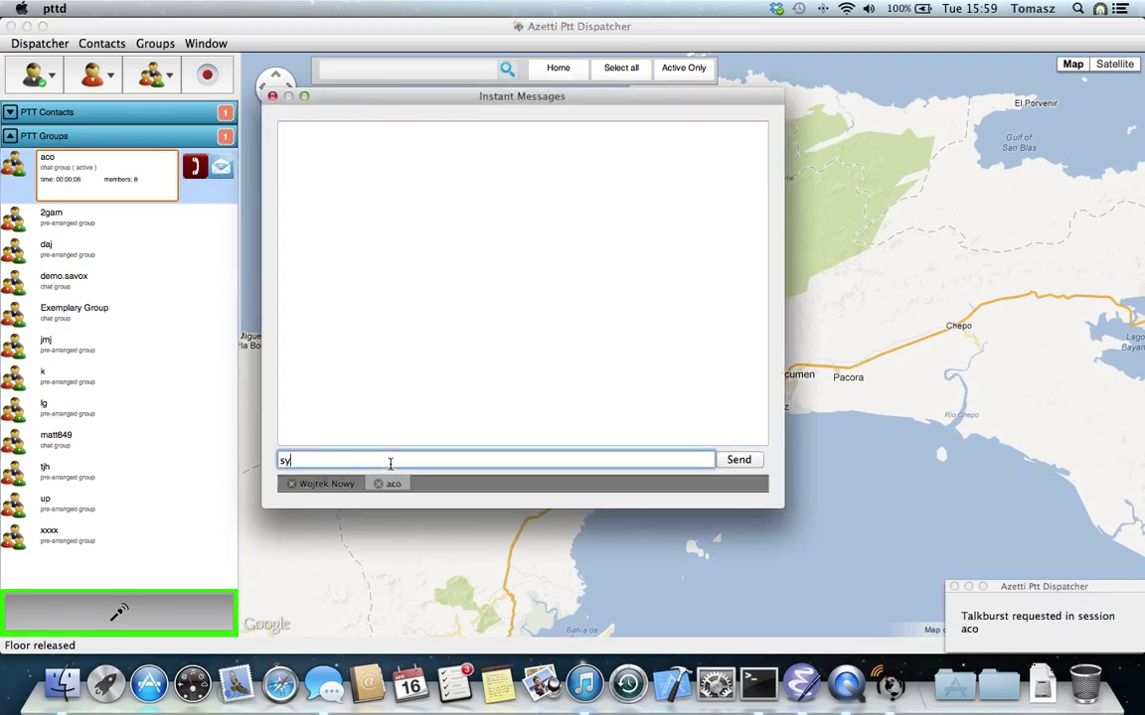
pyautogui.write('hello')
pyautogui.press('Return')
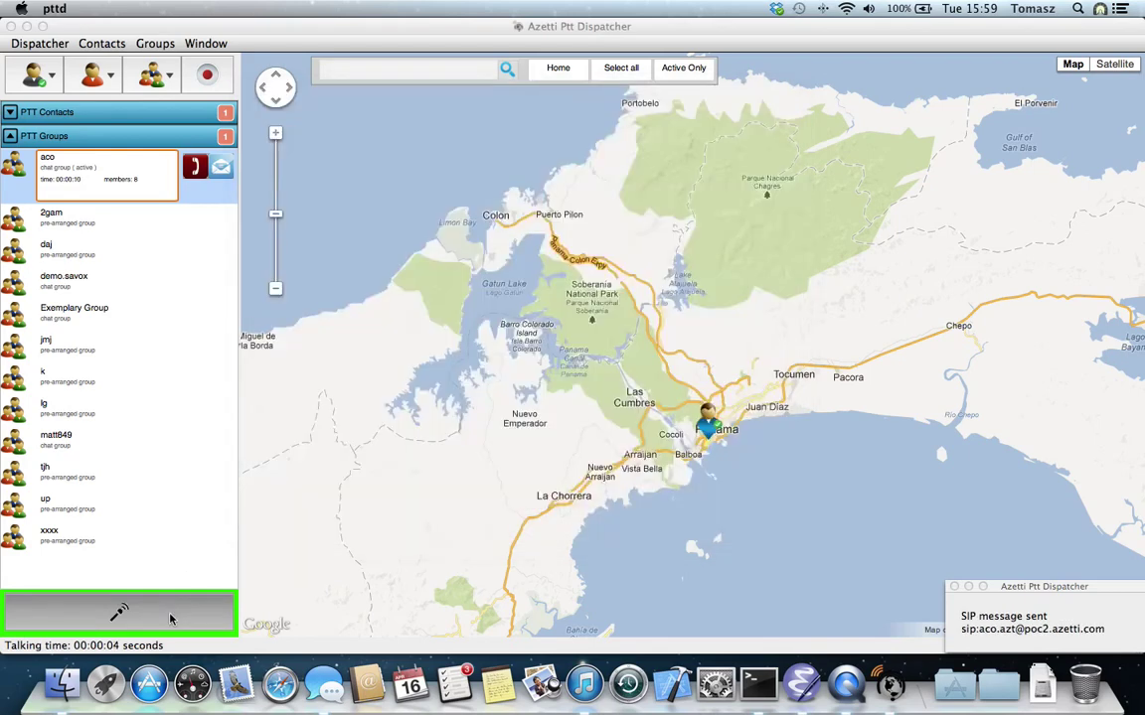
pyautogui.click(169, 618)
# - Make a short push-to-talk transmission to the aco group from the map view
pyautogui.moveTo(401, 343); pyautogui.dragTo(363, 382)
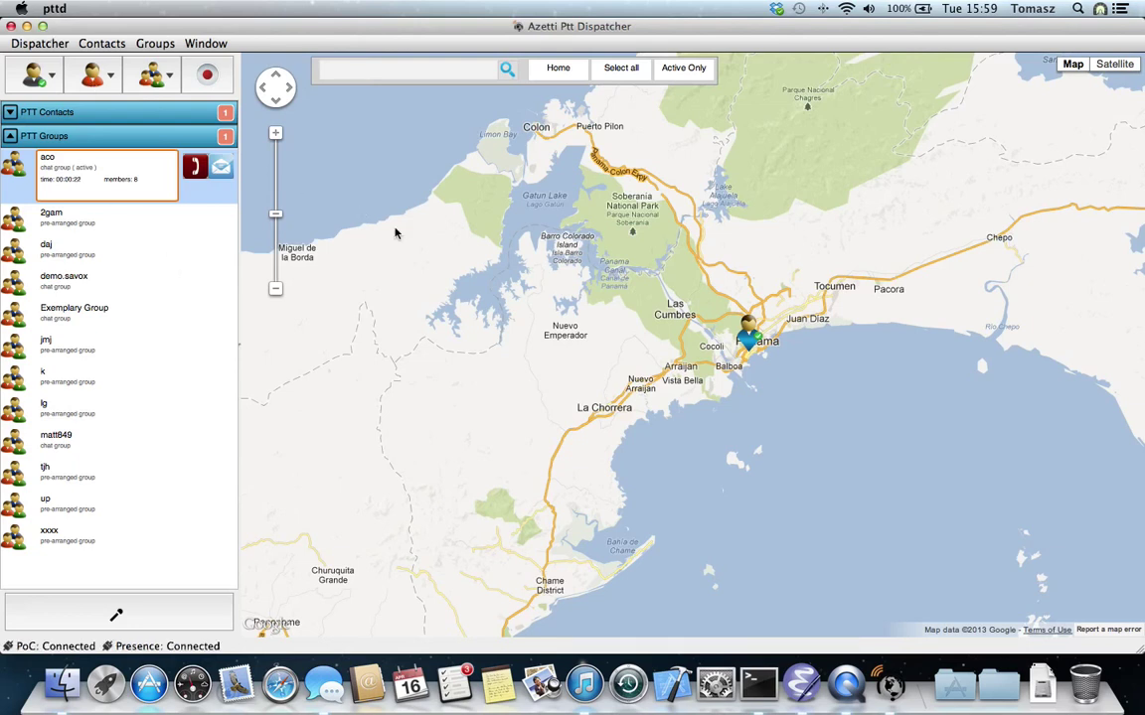
pyautogui.moveTo(849, 262); pyautogui.dragTo(550, 424)
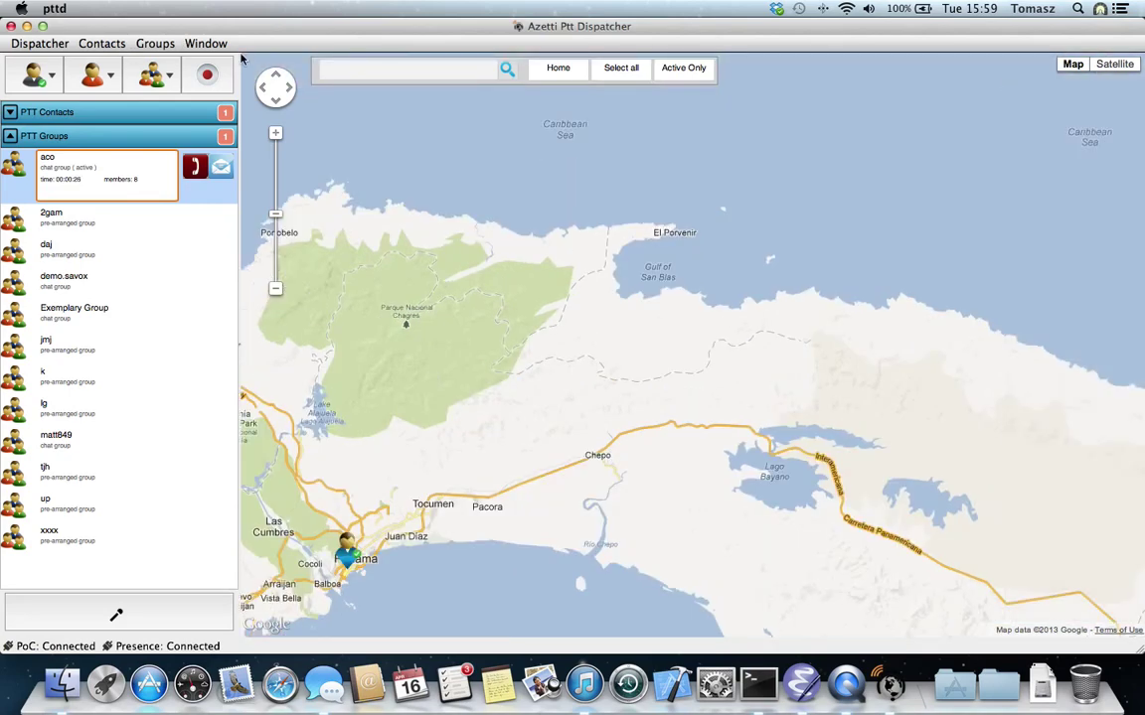
pyautogui.moveTo(416, 389); pyautogui.dragTo(657, 312)
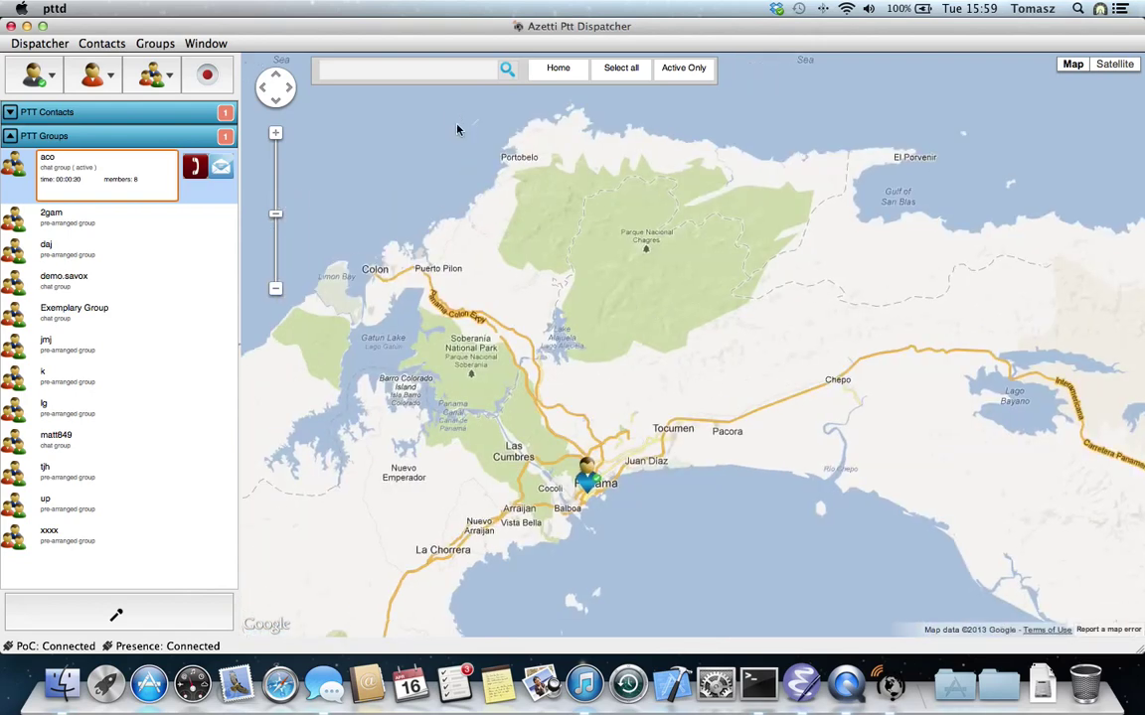
pyautogui.press('space')
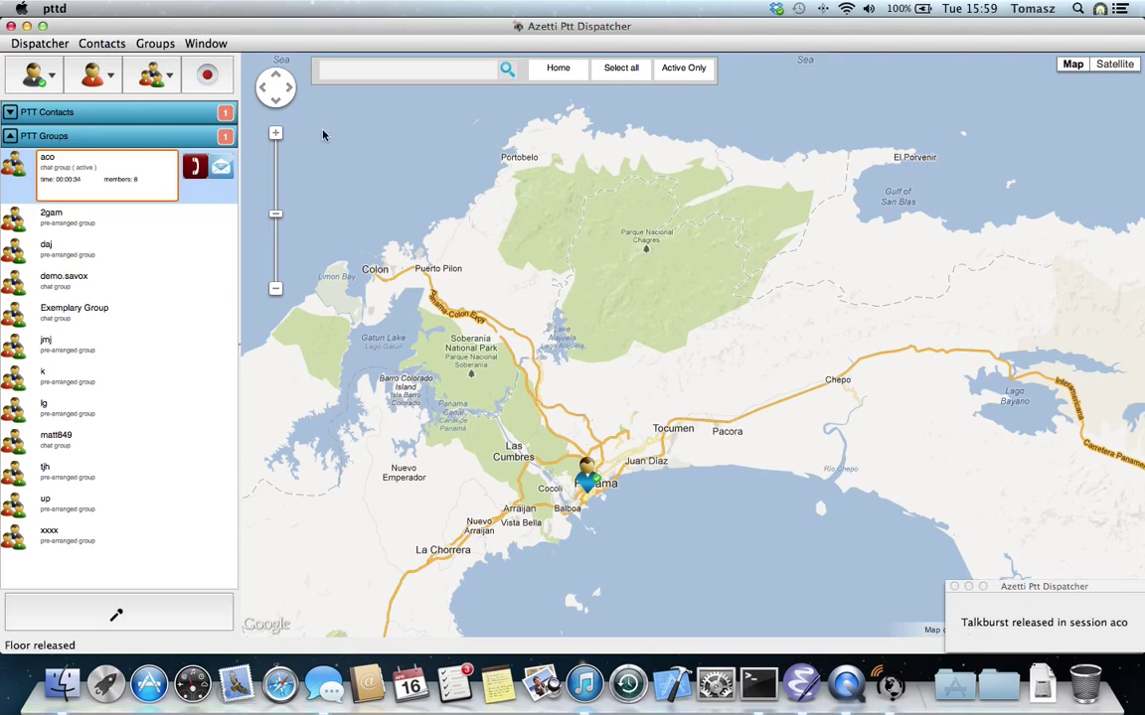
# - Minimize the dispatcher and pttd Installer windows and move the Instant Messages window aside
pyautogui.click(27, 26)
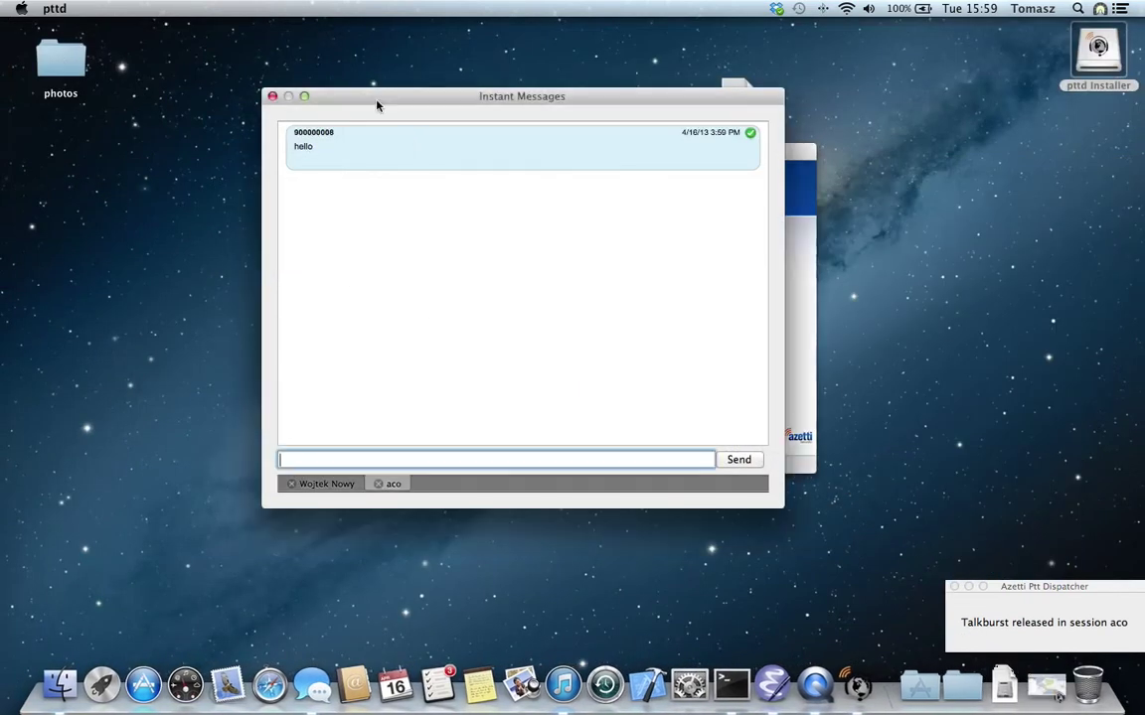
pyautogui.moveTo(377, 106); pyautogui.dragTo(617, 278)
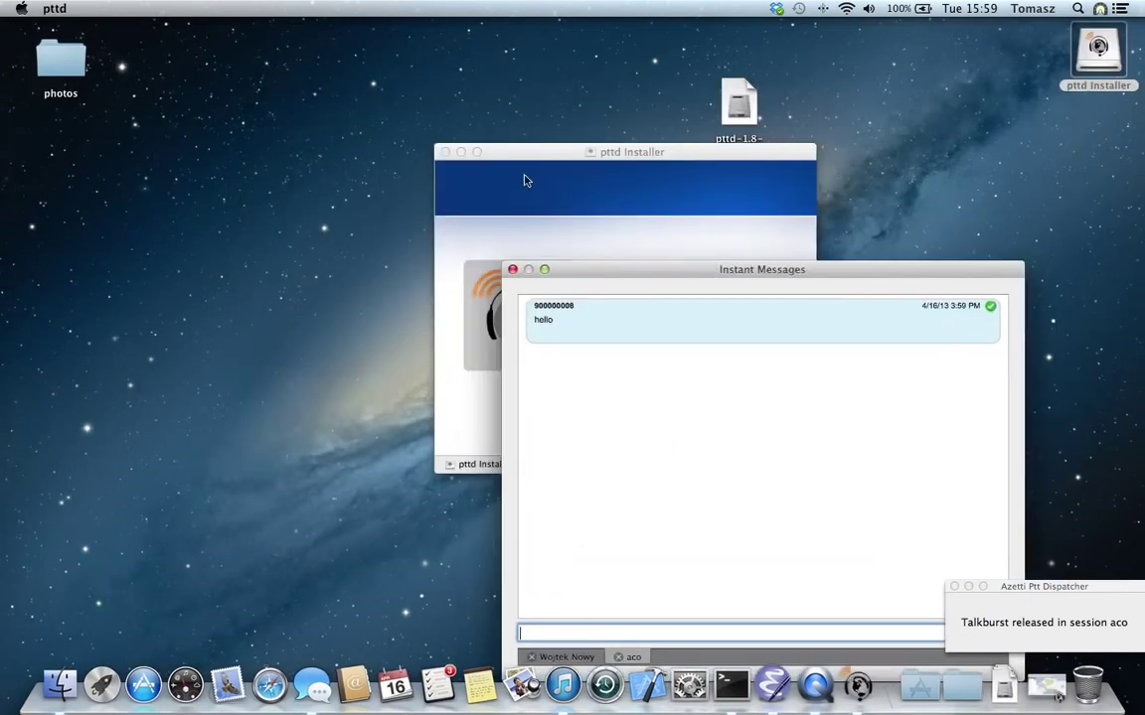
pyautogui.click(461, 152)
pyautogui.moveTo(573, 283); pyautogui.dragTo(765, 277)
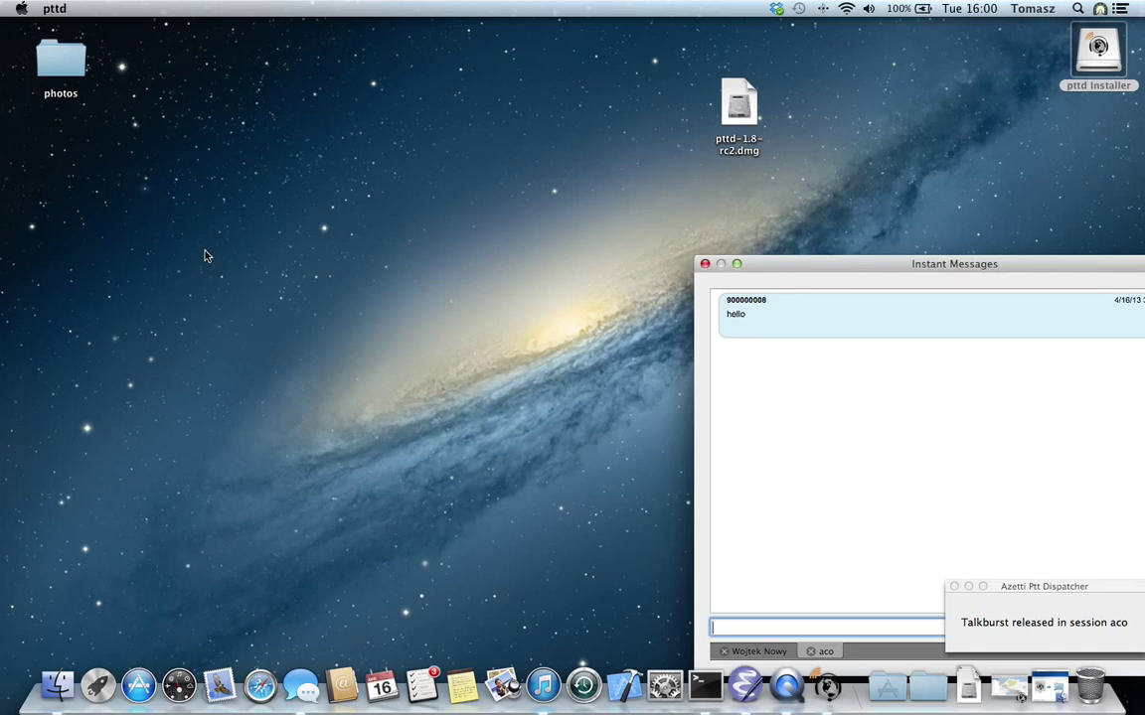
# - Restore the dispatcher window and end the aco group call
pyautogui.click(842, 683)
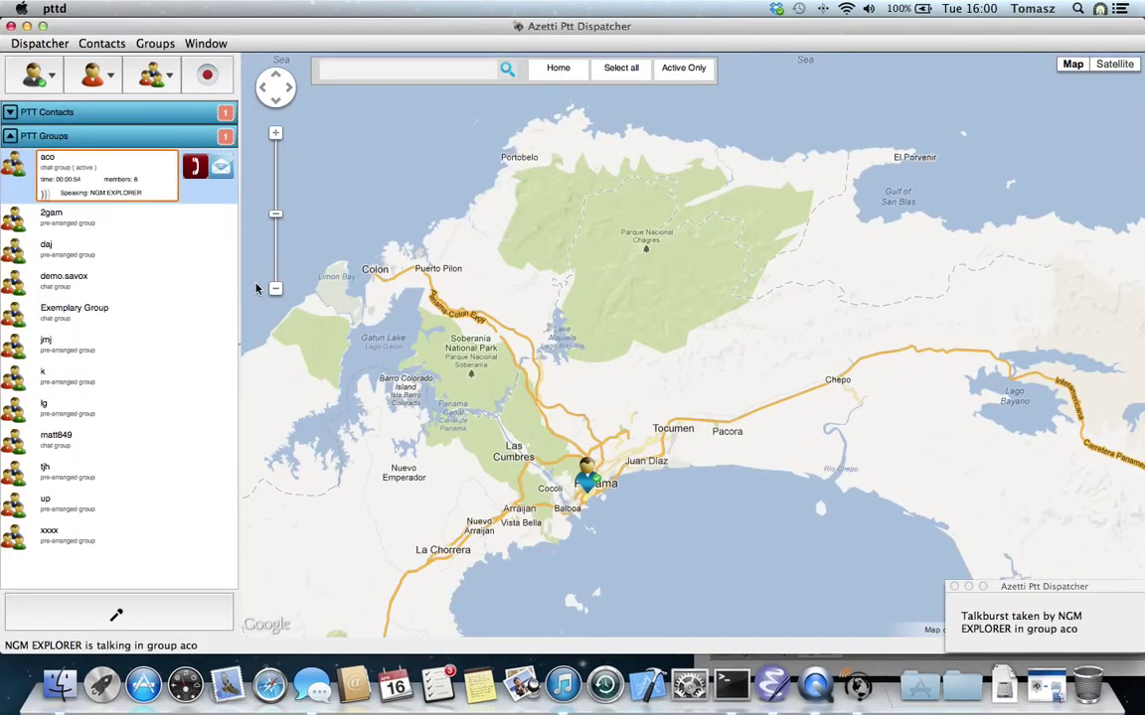
pyautogui.click(194, 167)
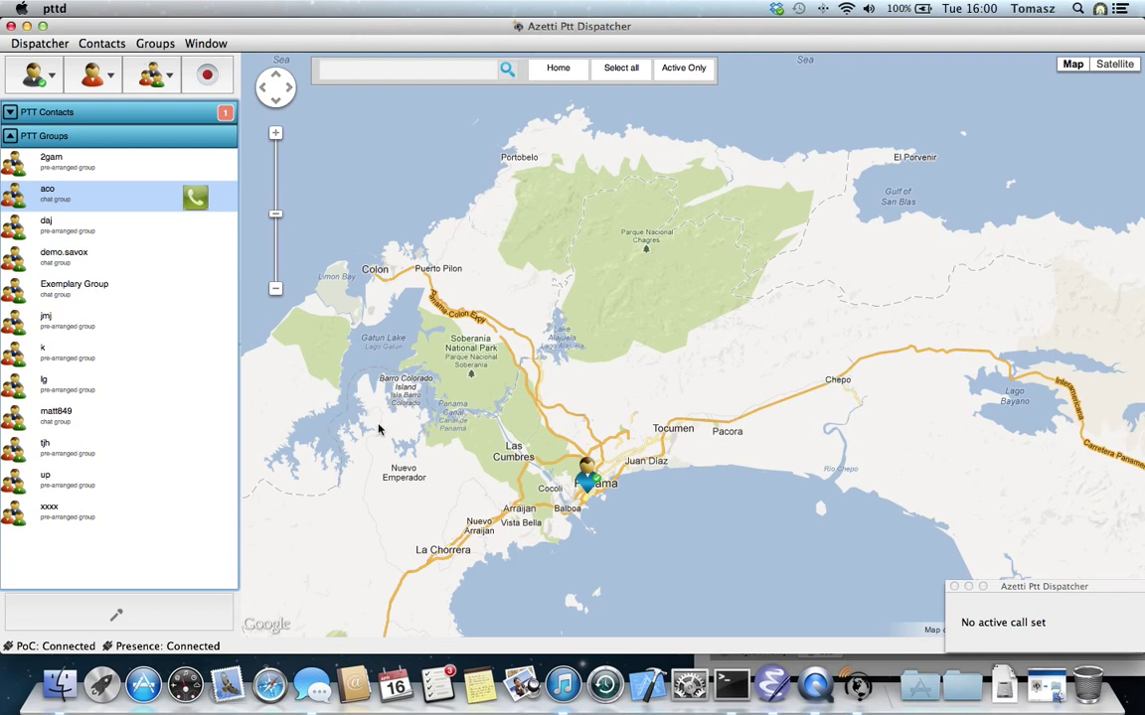
# - Search the map for "M" and go to the suggested M, River Falls, WI location
pyautogui.moveTo(378, 429); pyautogui.dragTo(532, 411)
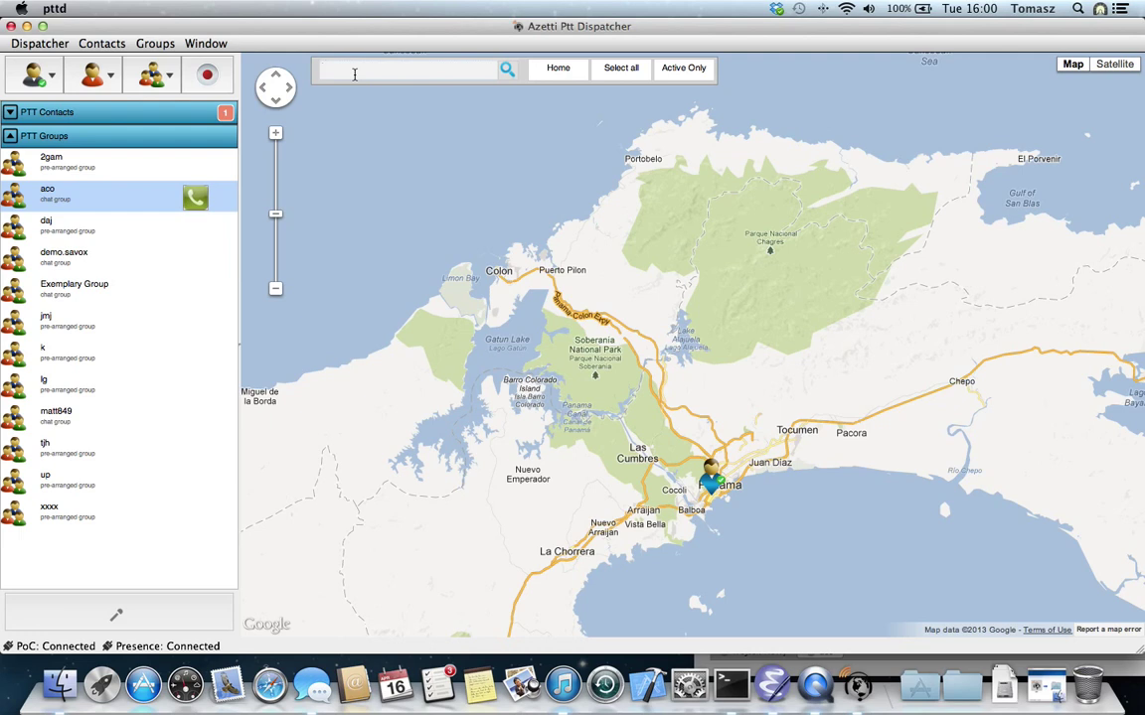
pyautogui.click(354, 74)
pyautogui.write('M')
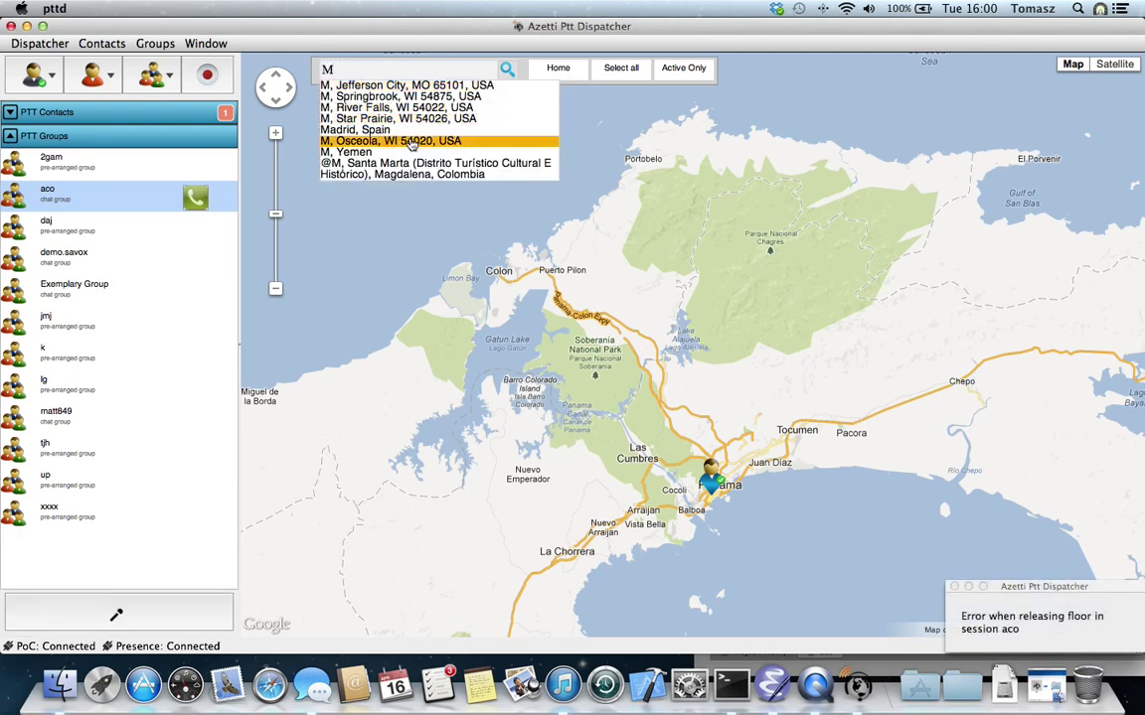
pyautogui.click(382, 109)
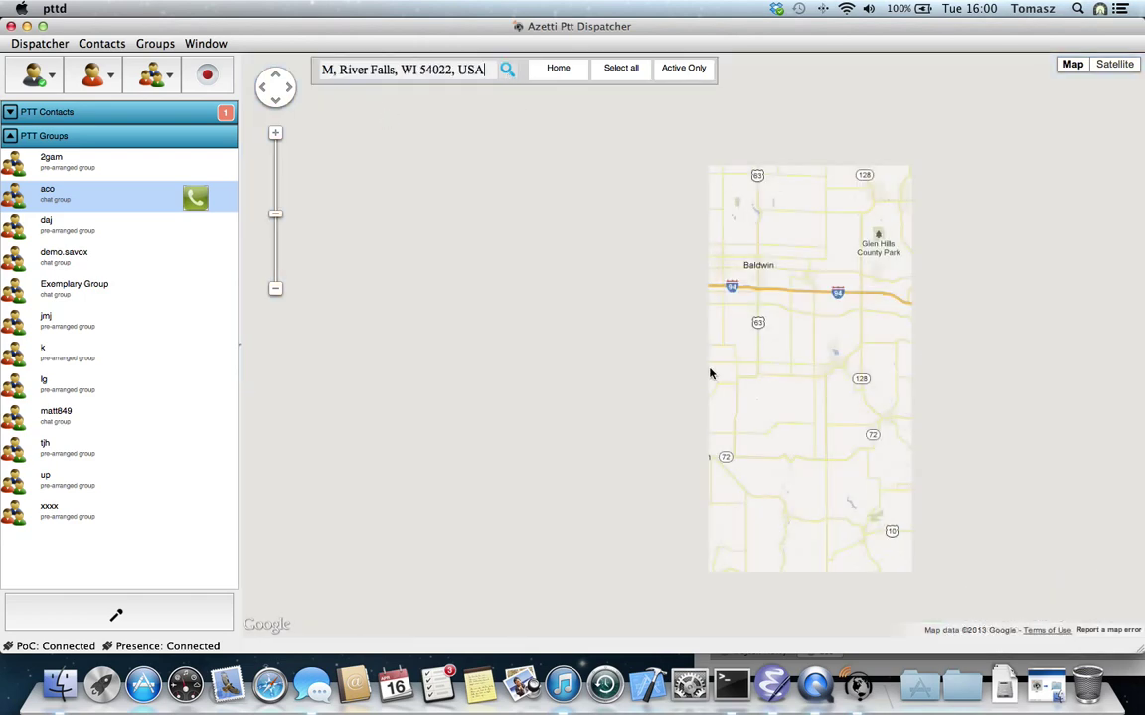
# - Open the contact management window, look through the listed contacts with their edit and delete options, and close it
pyautogui.click(99, 45)
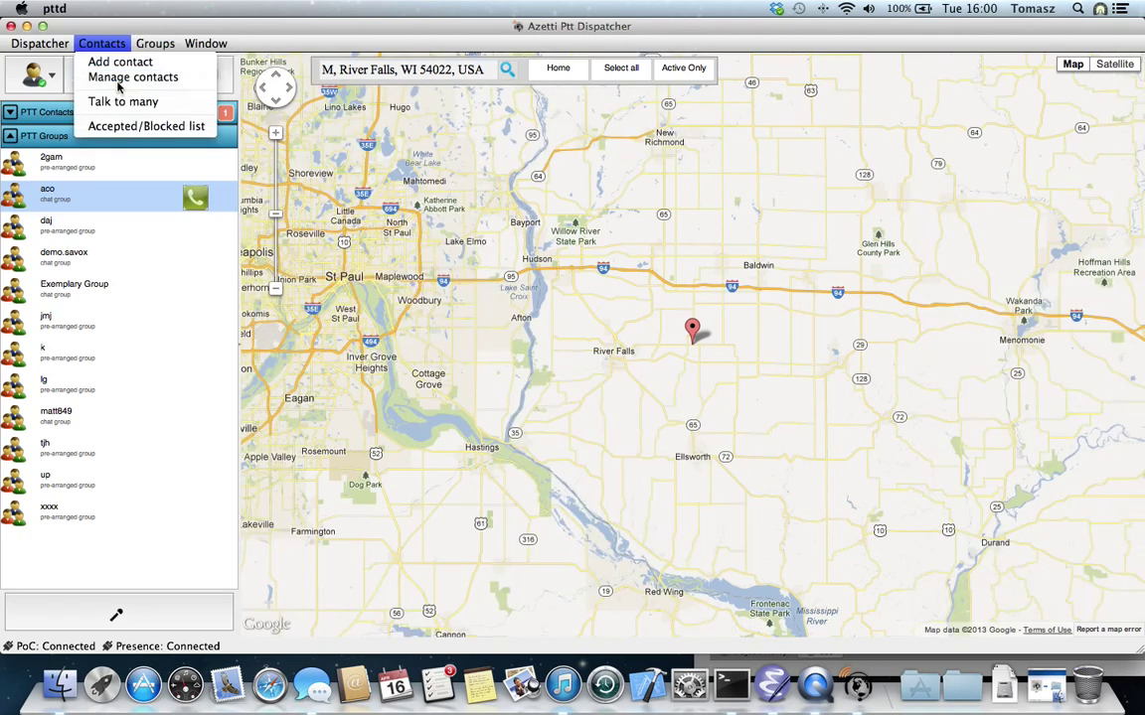
pyautogui.click(118, 77)
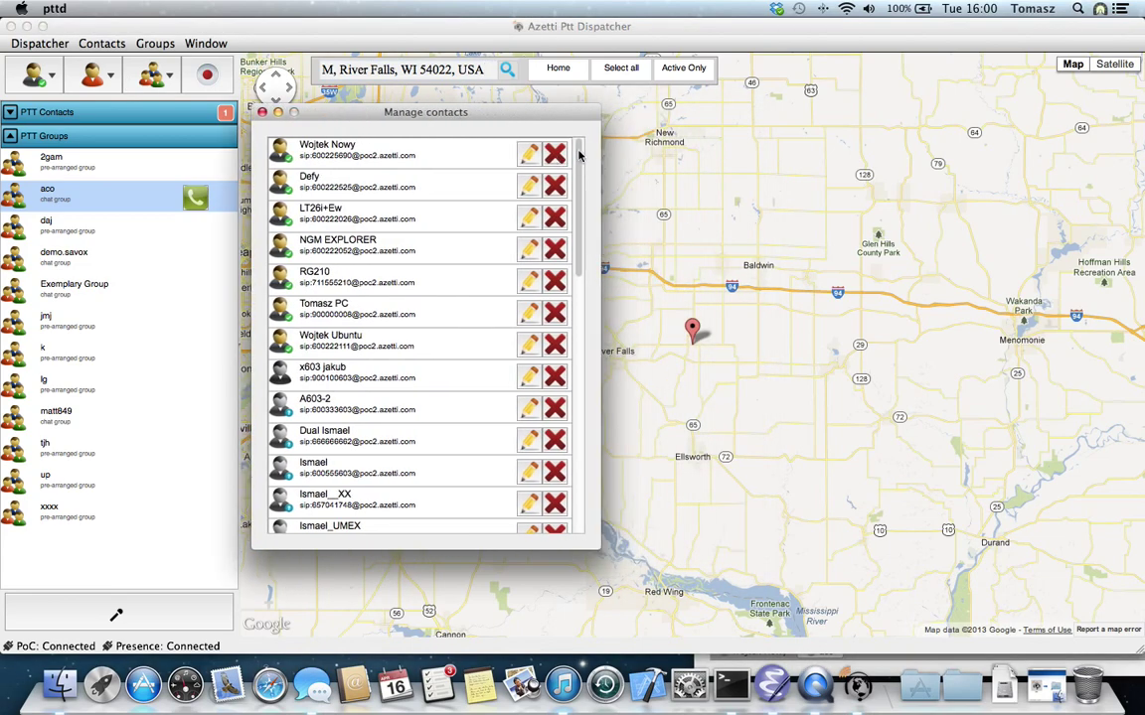
pyautogui.scroll(-10, 581, 162)
pyautogui.scroll(10, 572, 273)
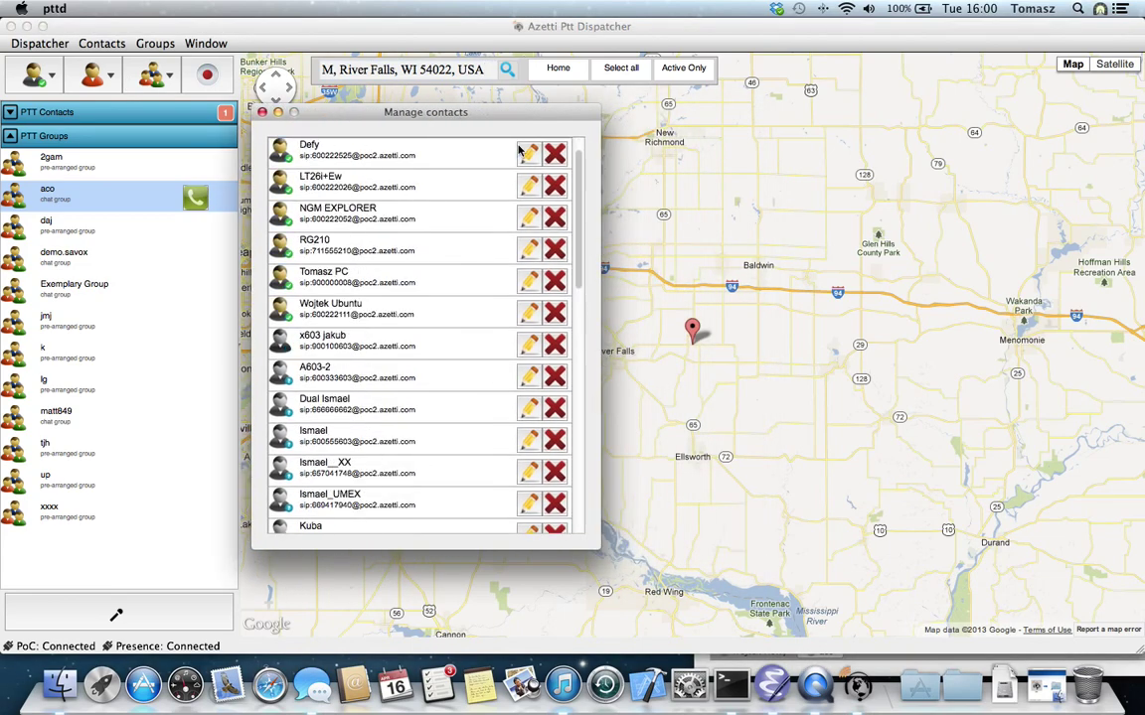
pyautogui.click(262, 112)
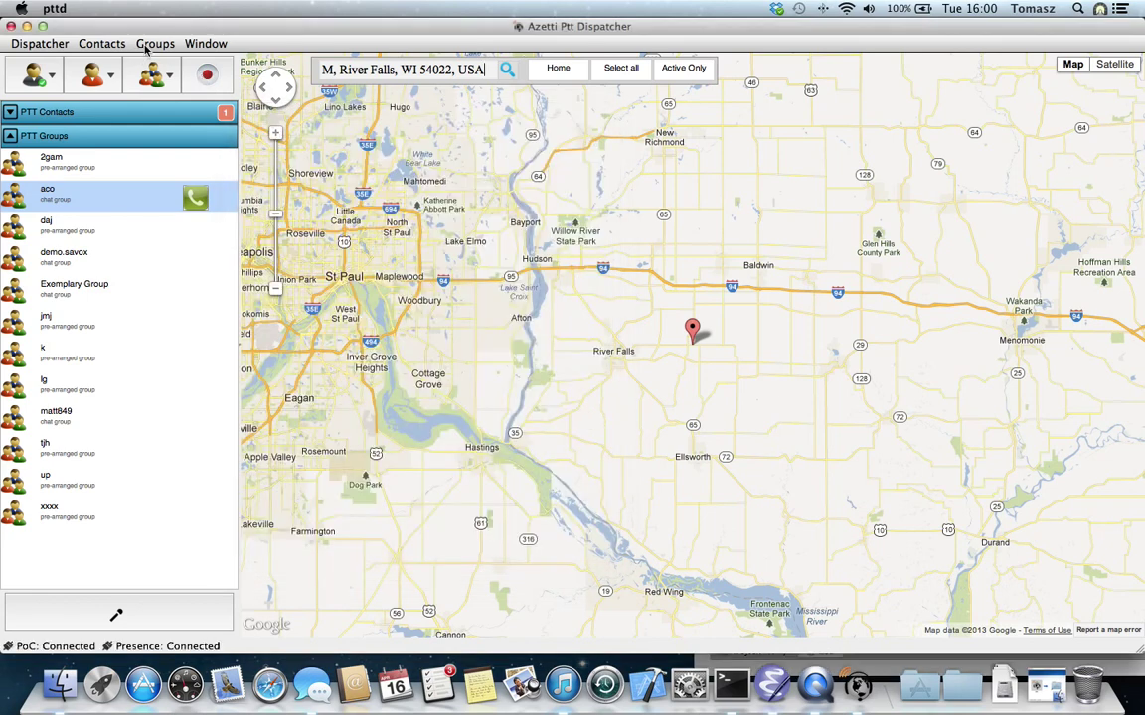
# - Open the group management window and close it again
pyautogui.click(149, 45)
pyautogui.click(185, 93)
pyautogui.click(407, 112)
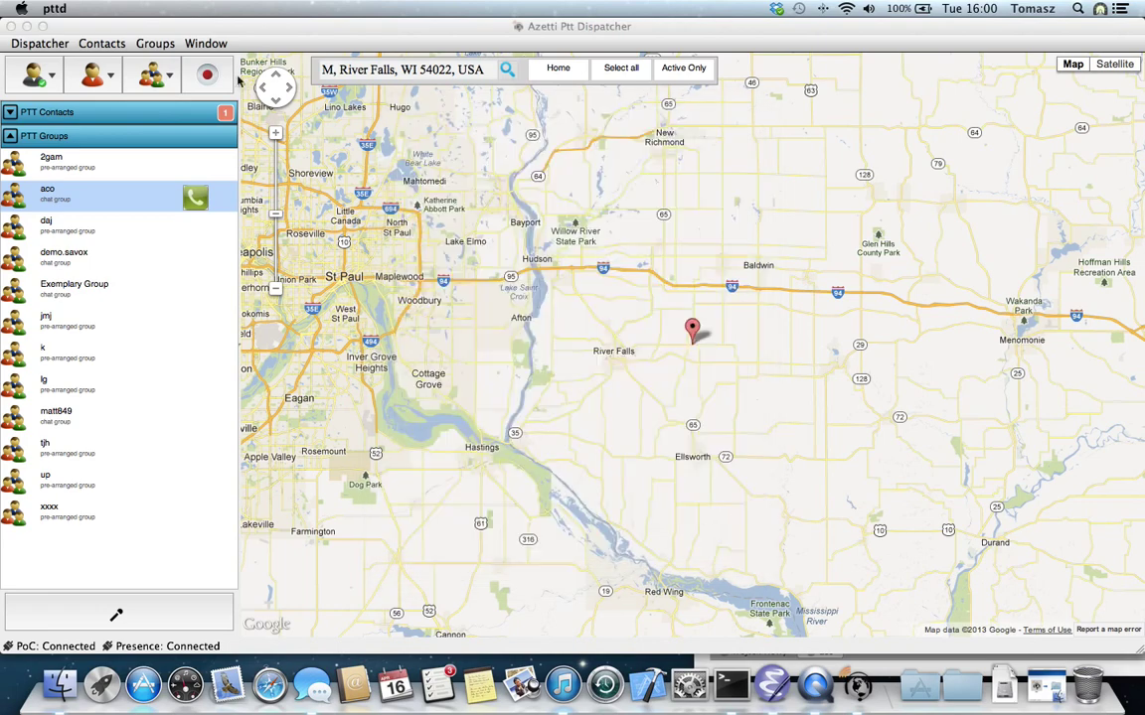
pyautogui.click(102, 44)
pyautogui.click(317, 30)
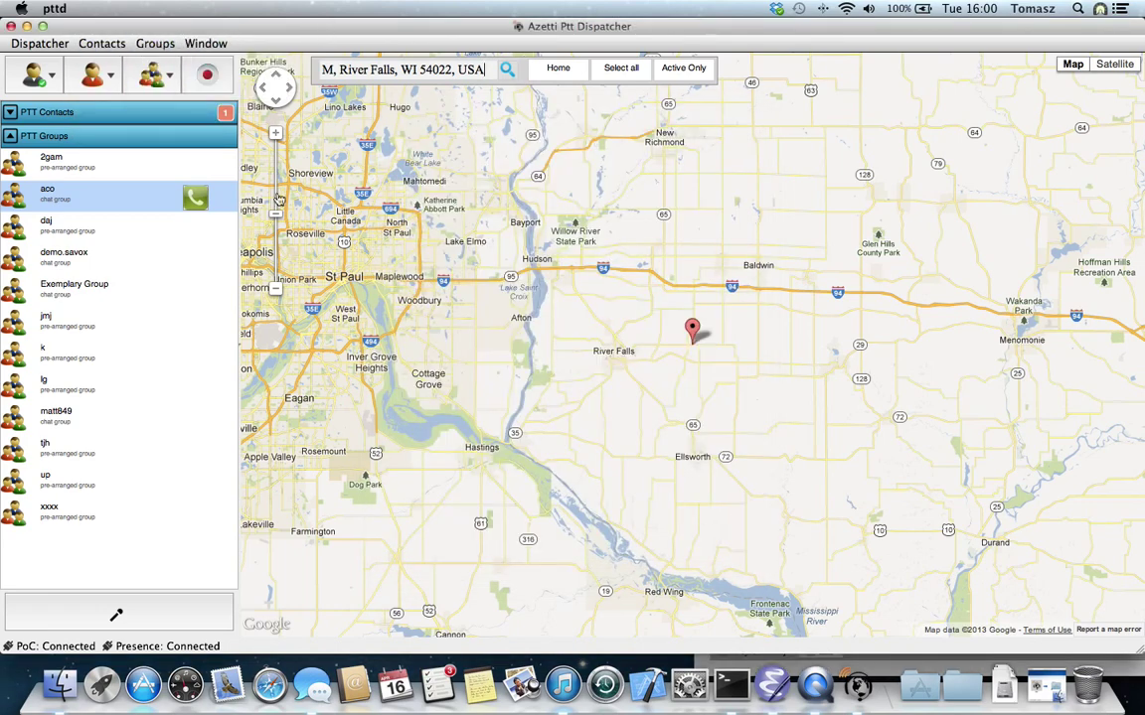
# - Make a short audio recording and expand the PTT Contacts list while it runs
pyautogui.moveTo(347, 199); pyautogui.dragTo(438, 267)
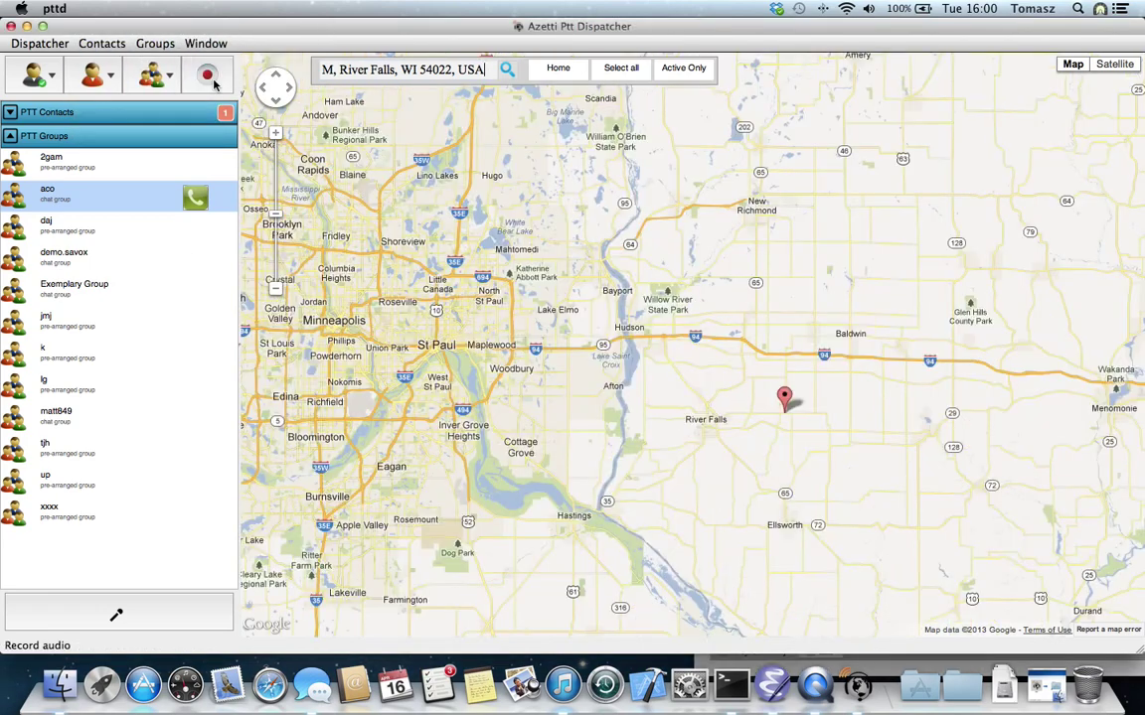
pyautogui.click(207, 74)
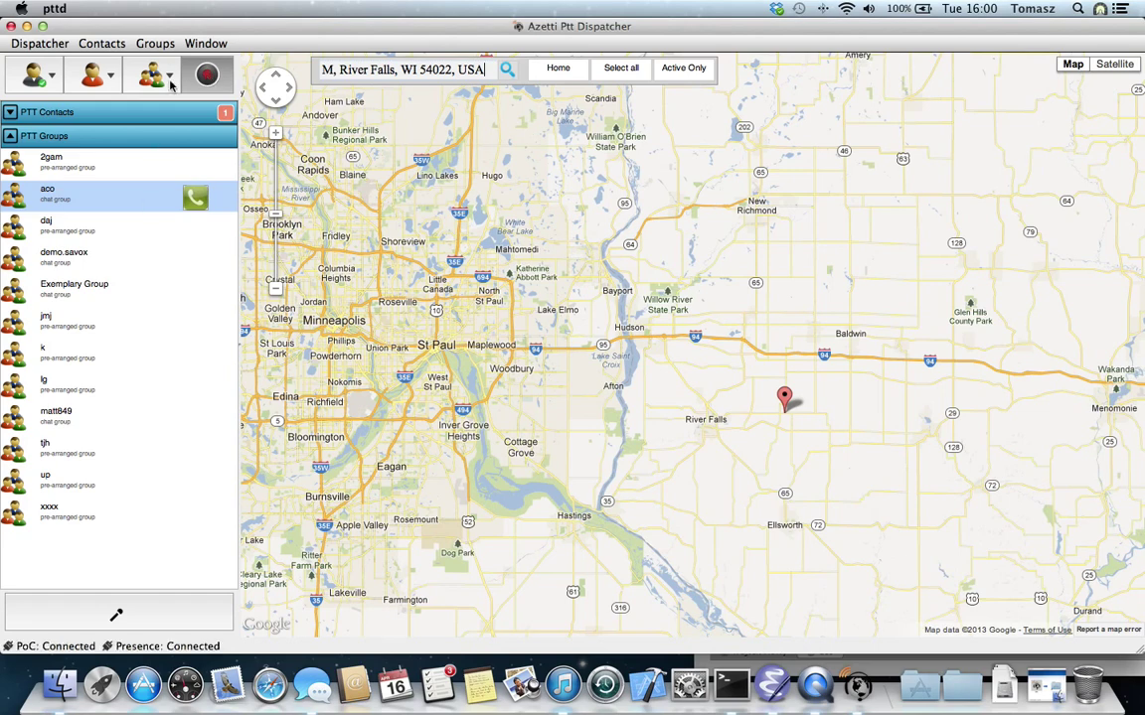
pyautogui.click(99, 117)
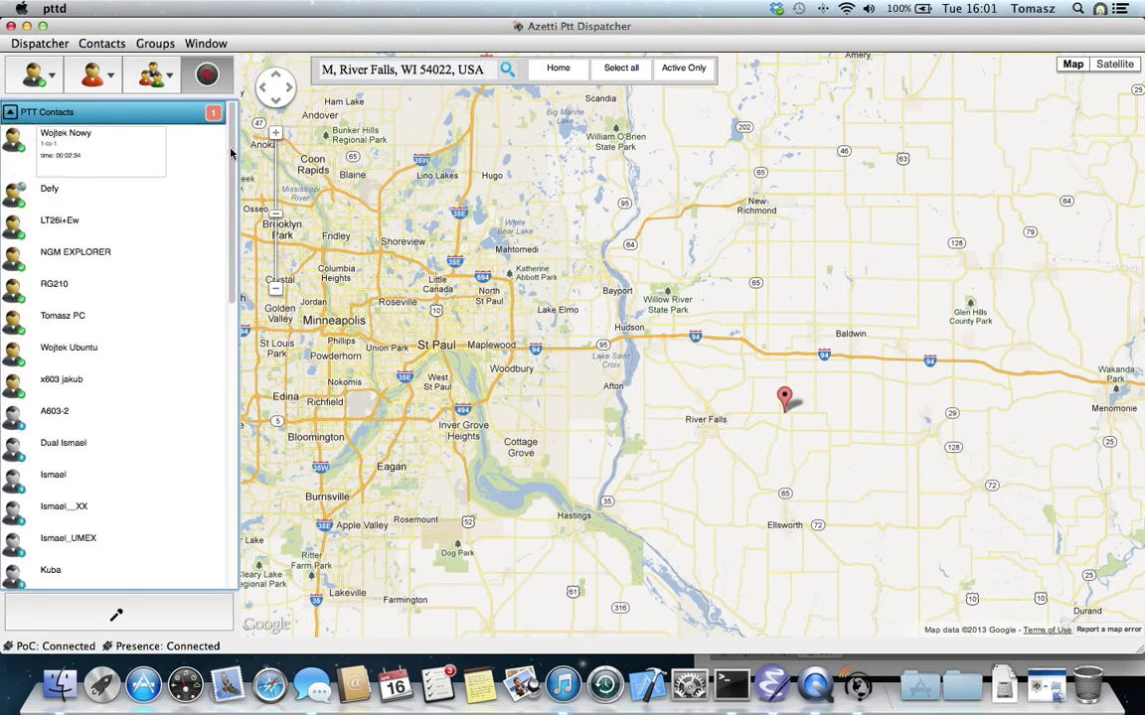
pyautogui.scroll(-3, 232, 152)
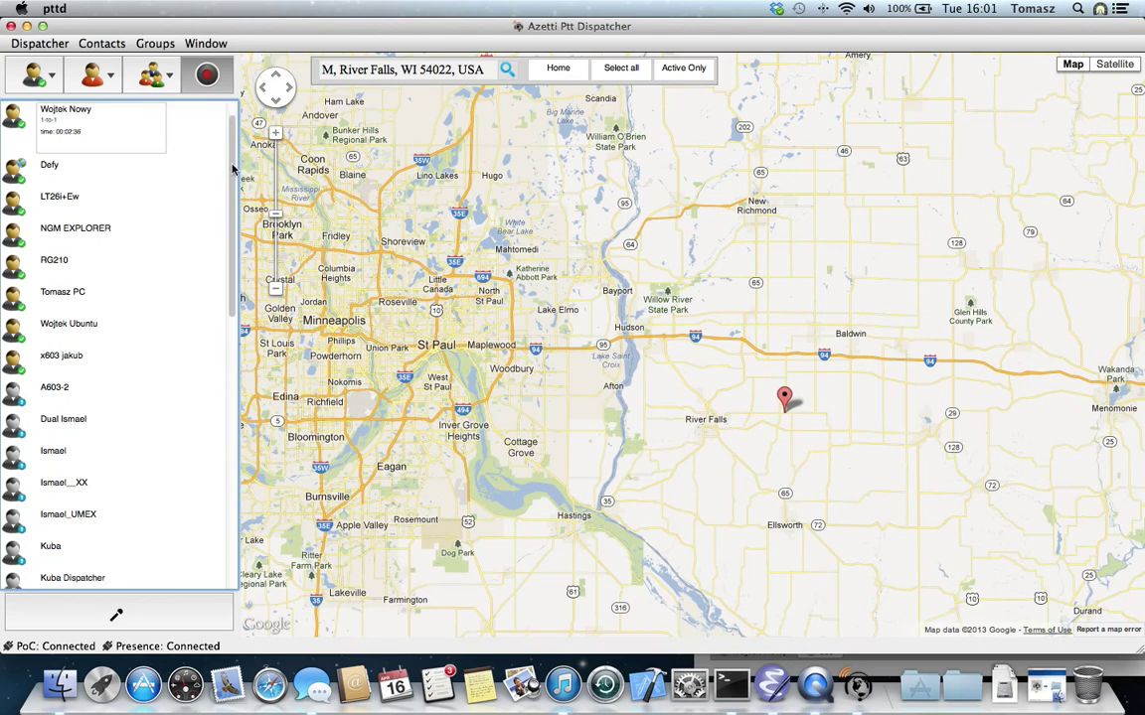
pyautogui.scroll(3, 225, 148)
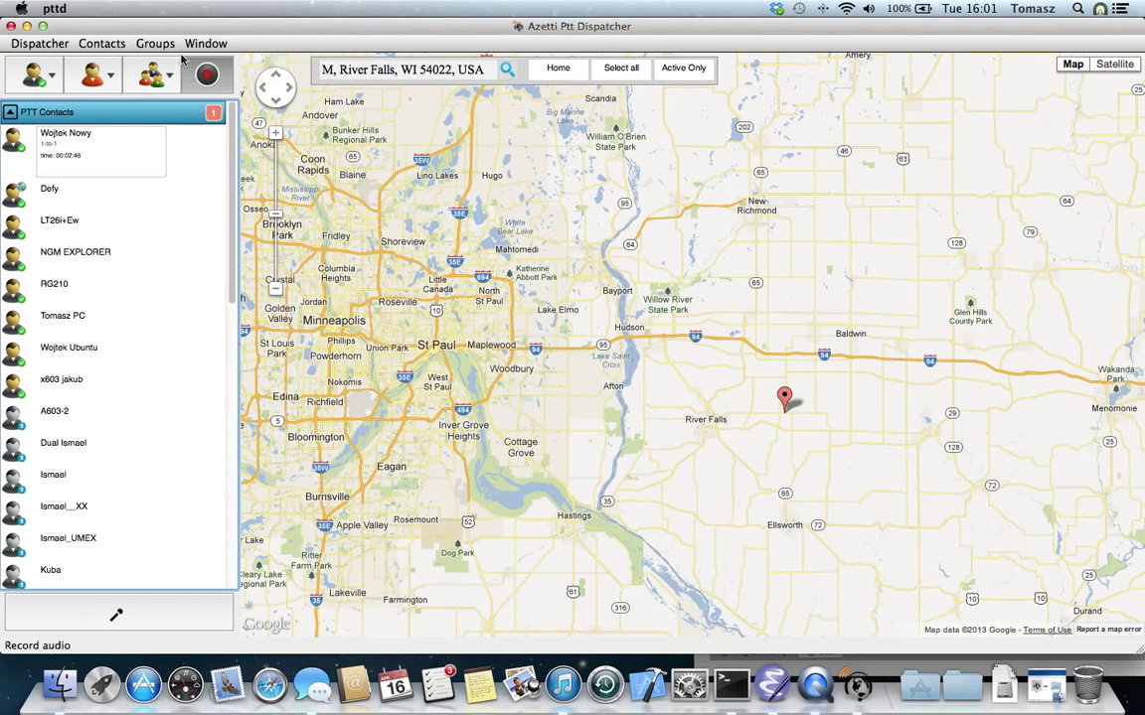
pyautogui.click(226, 94)
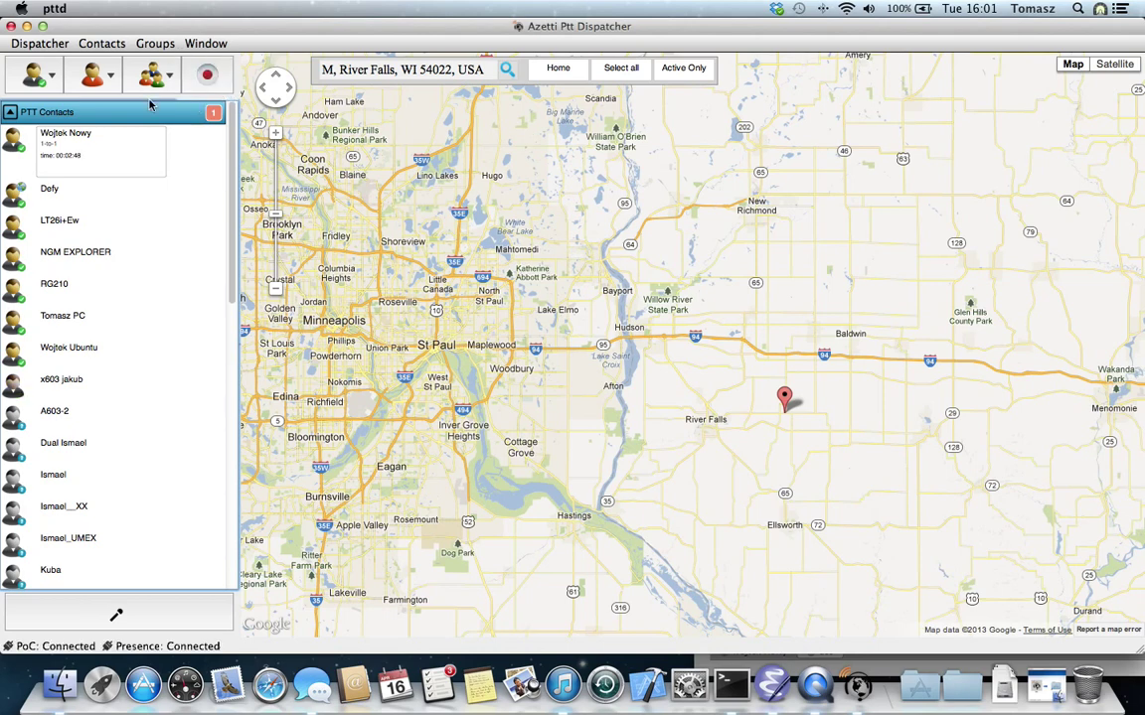
# - Switch the dispatcher to compact mode and shrink its window
pyautogui.click(206, 43)
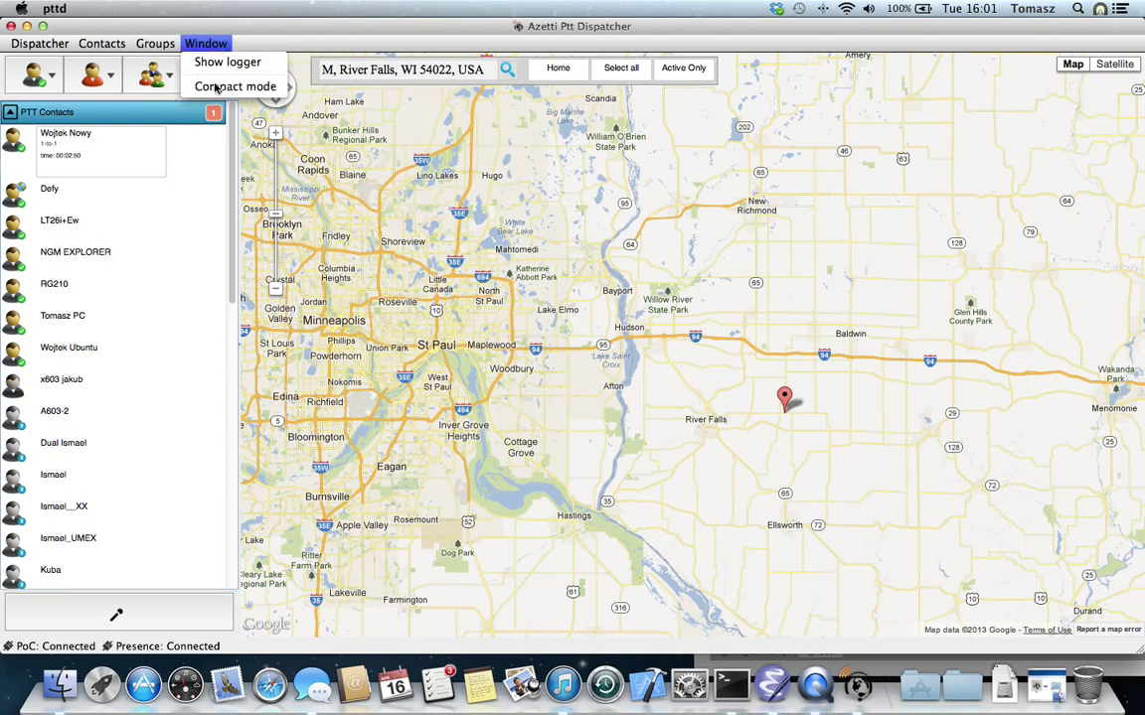
pyautogui.click(229, 88)
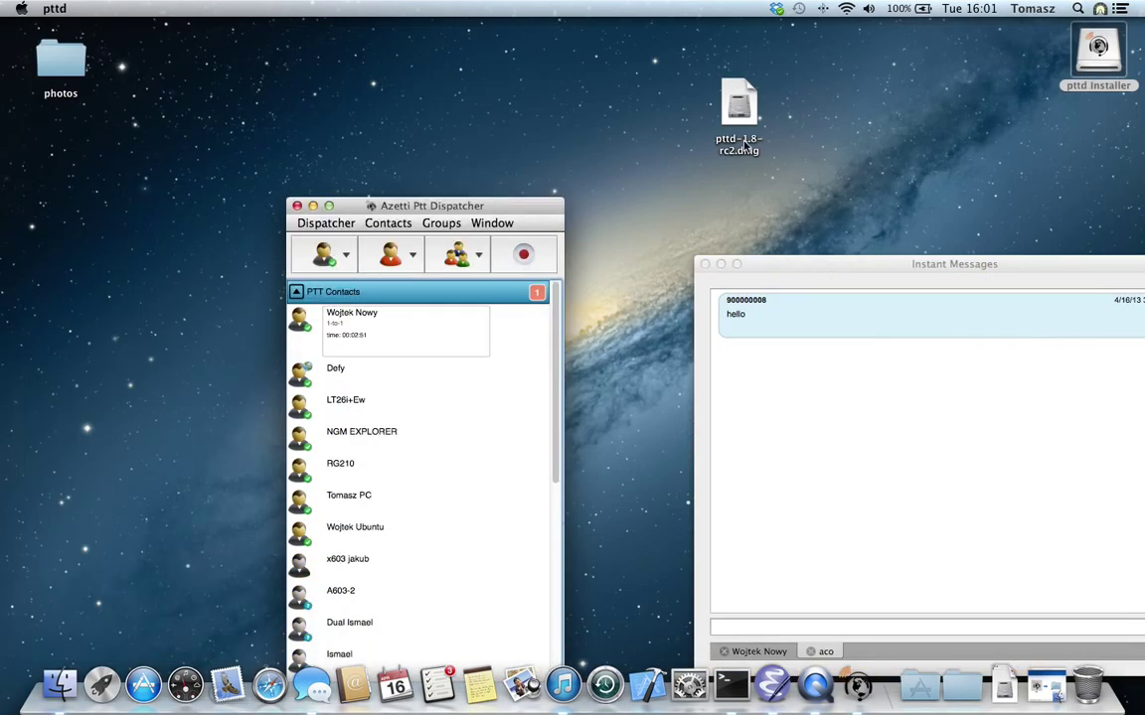
pyautogui.moveTo(328, 207); pyautogui.dragTo(162, 64)
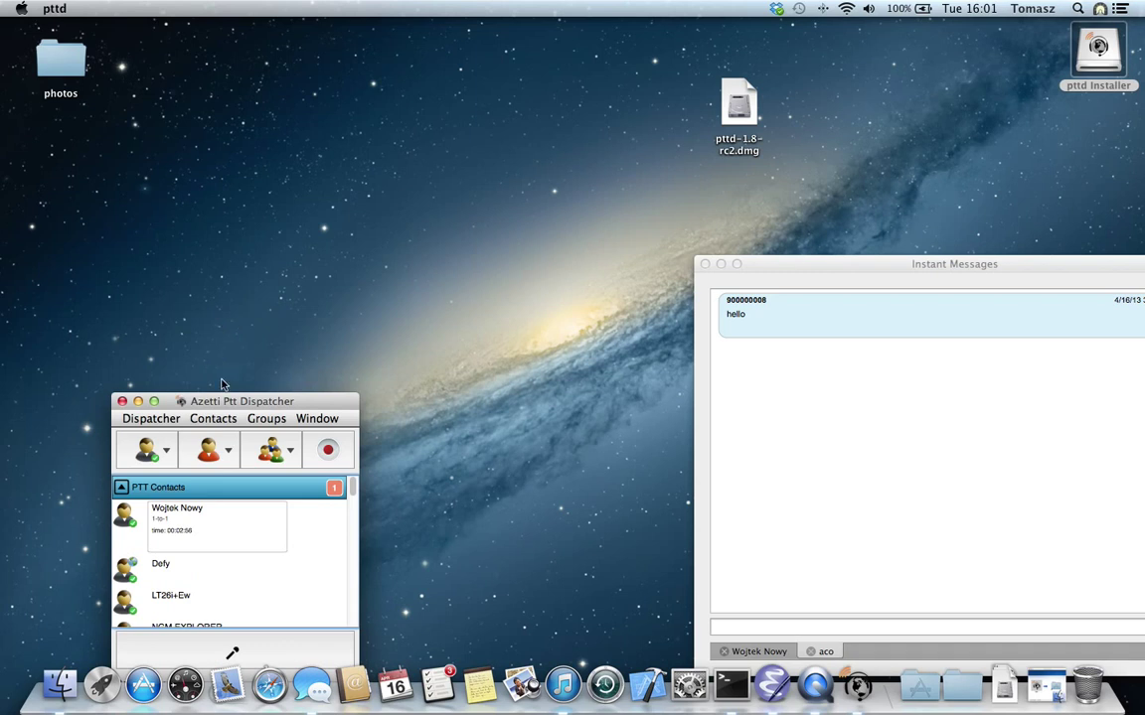
# - Reposition the small compact dispatcher window on the desktop near the photos folder
pyautogui.moveTo(230, 401); pyautogui.dragTo(172, 79)
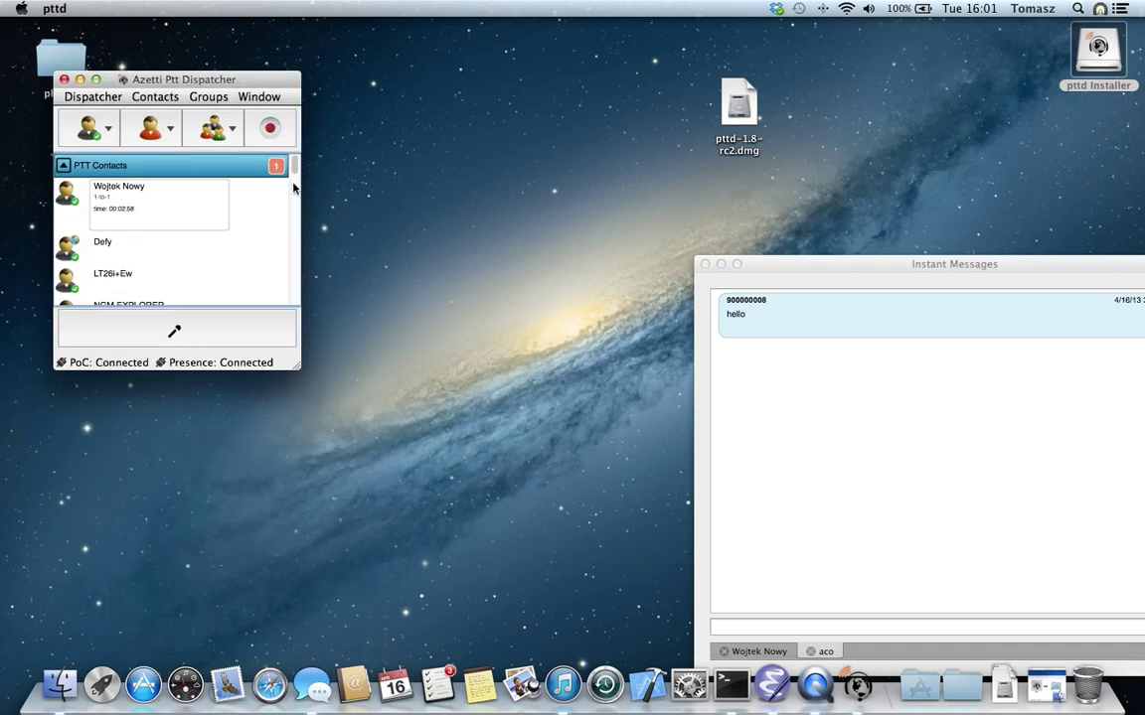
pyautogui.moveTo(295, 174)
pyautogui.mouseDown()
pyautogui.moveTo(295, 229)
pyautogui.moveTo(294, 164)
pyautogui.mouseUp()
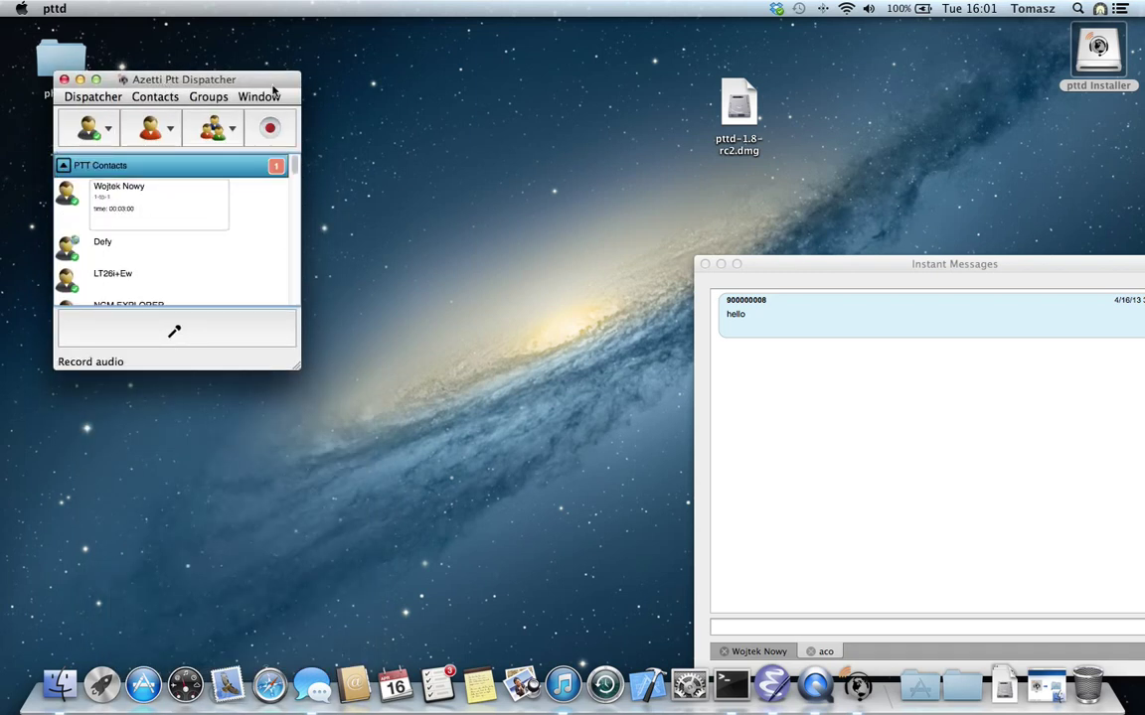
pyautogui.moveTo(267, 82); pyautogui.dragTo(290, 78)
pyautogui.moveTo(256, 52); pyautogui.dragTo(222, 47)
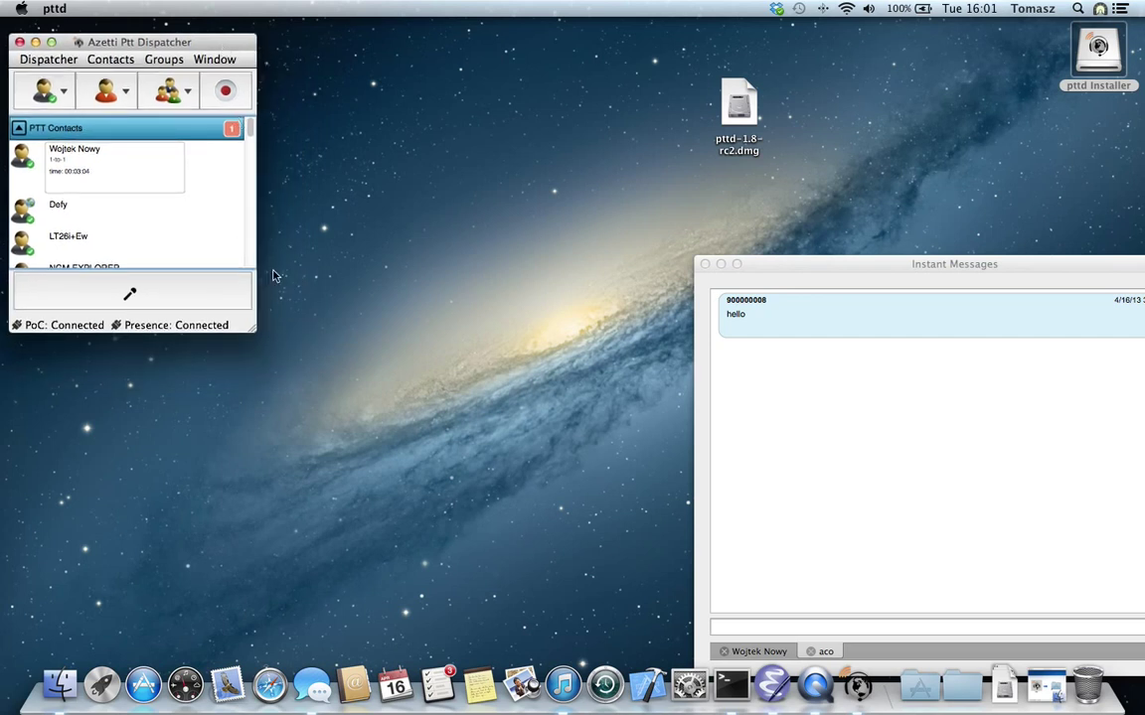
pyautogui.moveTo(191, 49); pyautogui.dragTo(303, 183)
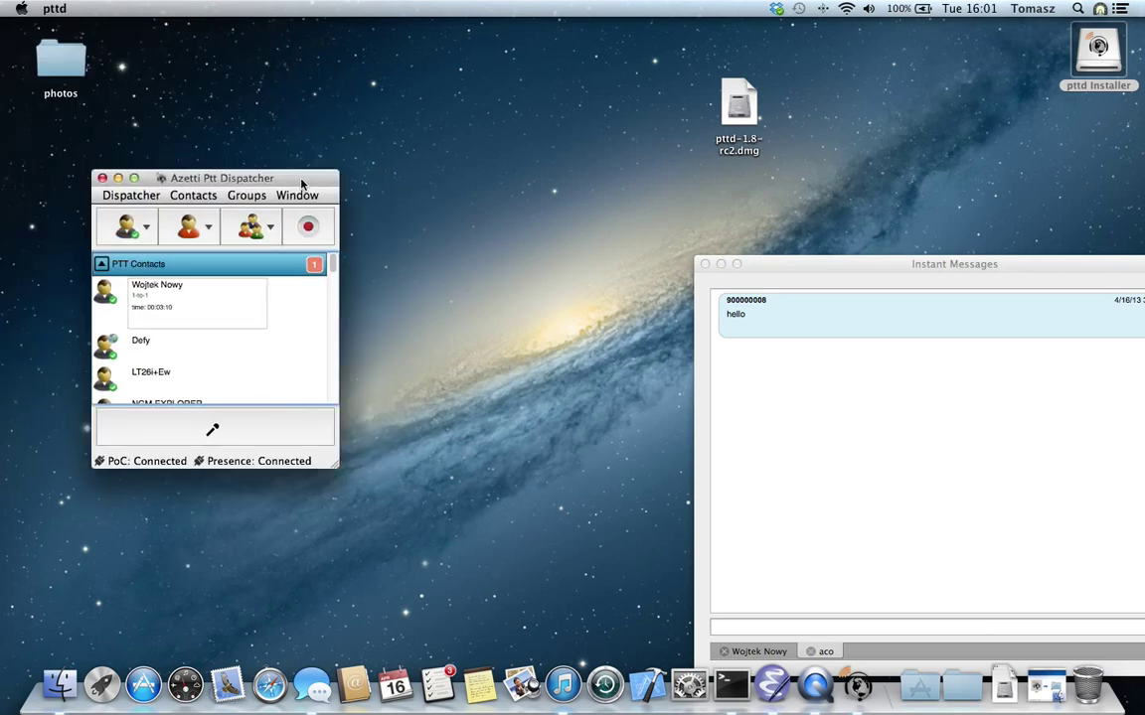
# - Turn off compact mode and move the full dispatcher window to the upper-left corner of the desktop
pyautogui.click(297, 195)
pyautogui.press('Return')
pyautogui.click(296, 192)
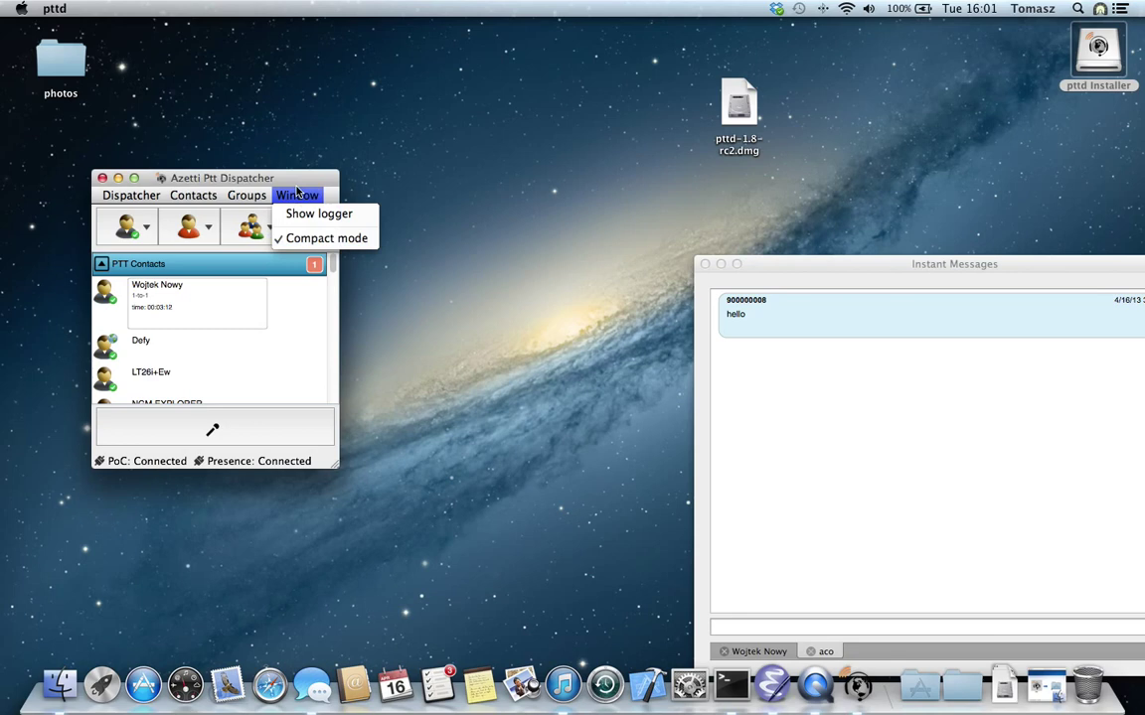
pyautogui.click(326, 238)
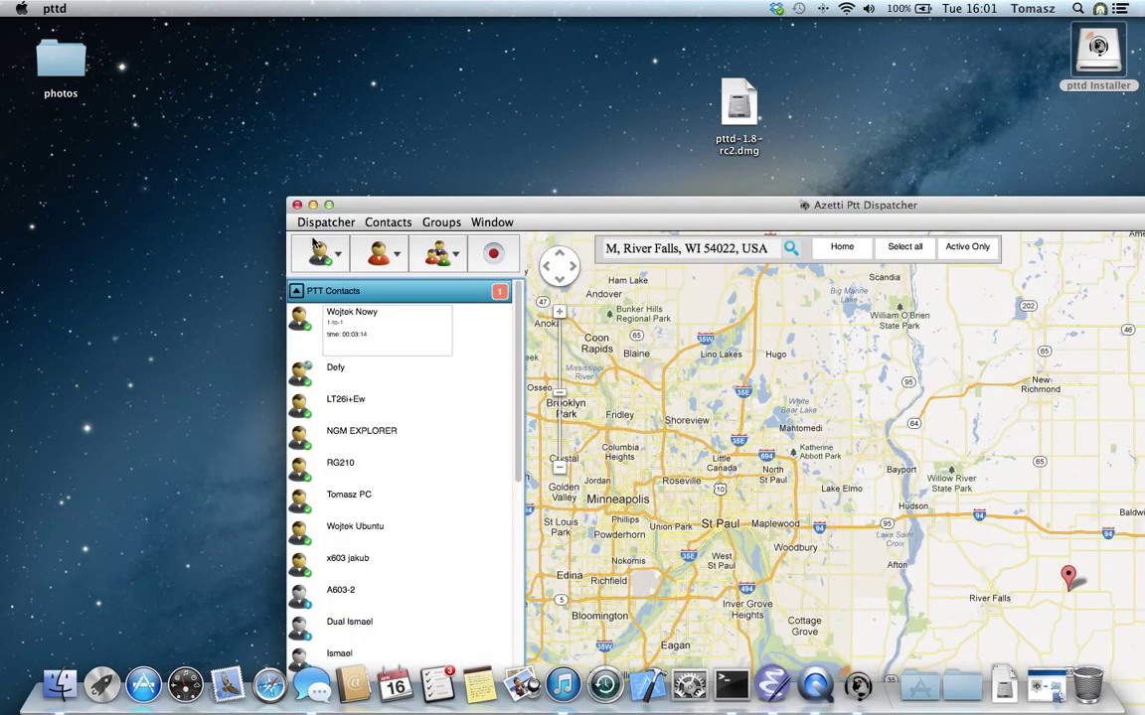
pyautogui.moveTo(373, 214); pyautogui.dragTo(106, 32)
pyautogui.click(84, 47)
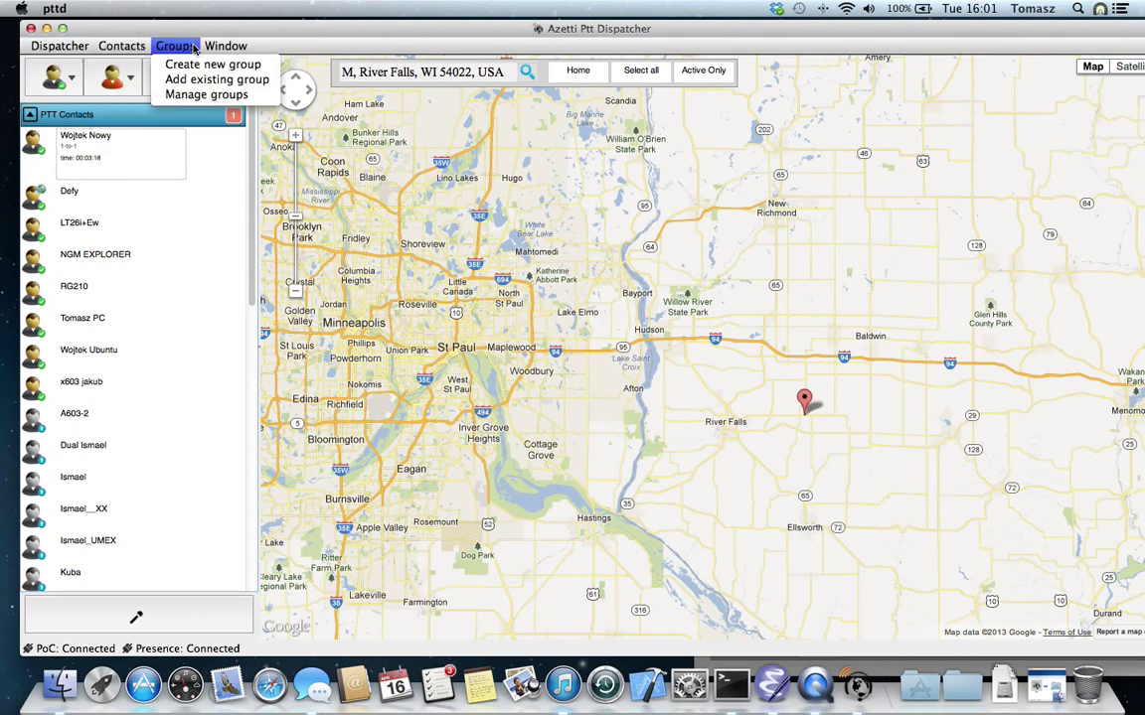
pyautogui.click(354, 39)
# - Set the presence status to Do not disturb and check the own entry in the contact list
pyautogui.click(65, 80)
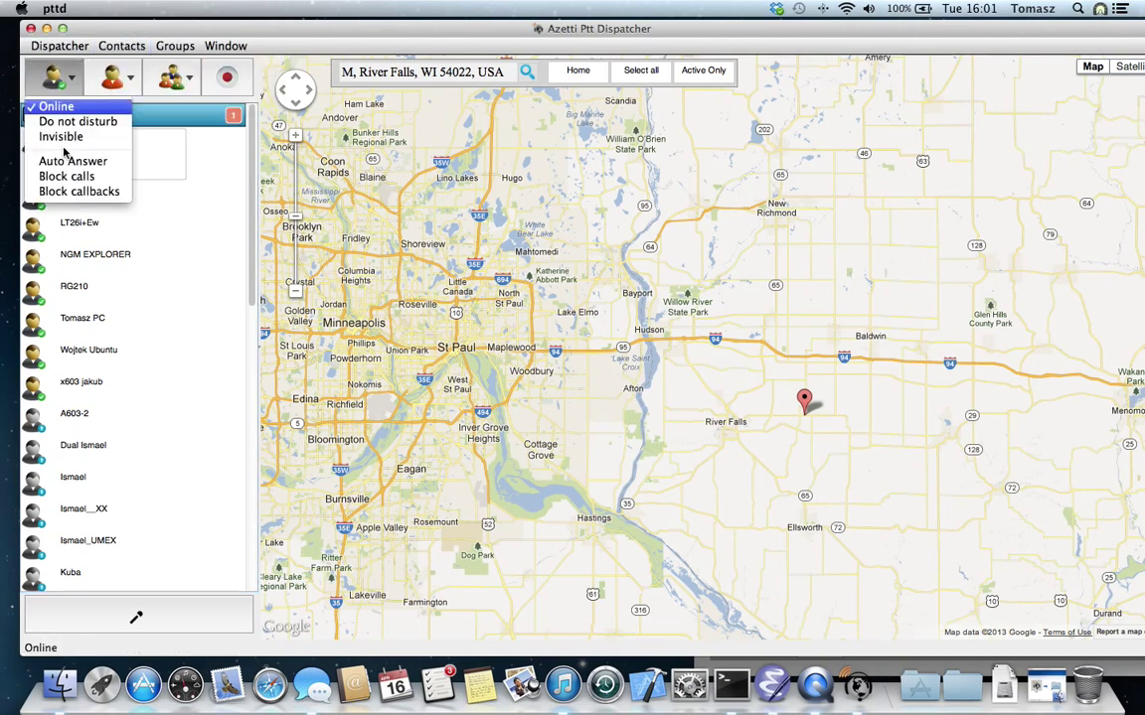
pyautogui.click(88, 117)
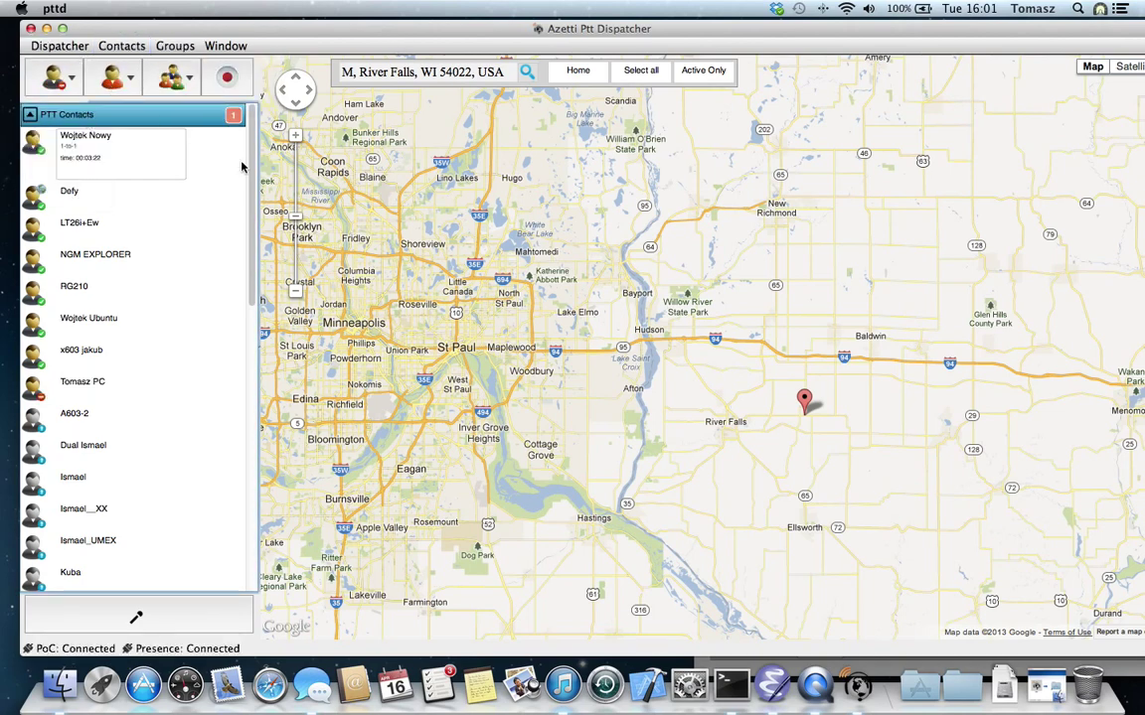
pyautogui.moveTo(97, 405)
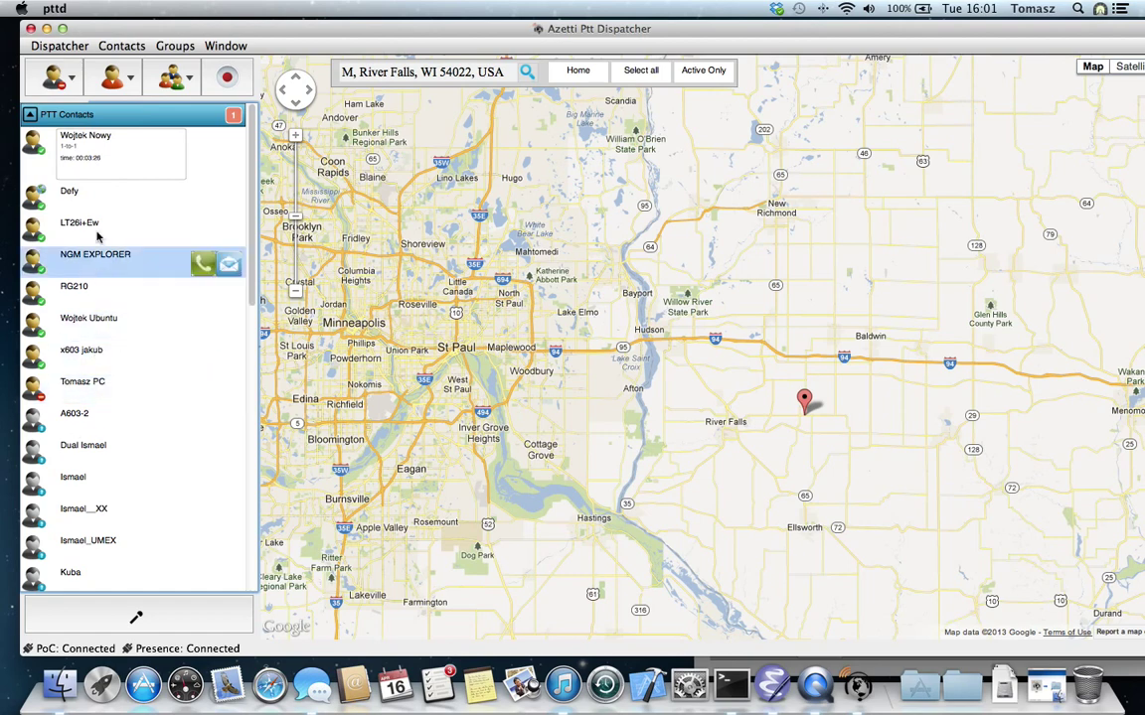
# - Set the presence status back to Online
pyautogui.click(57, 78)
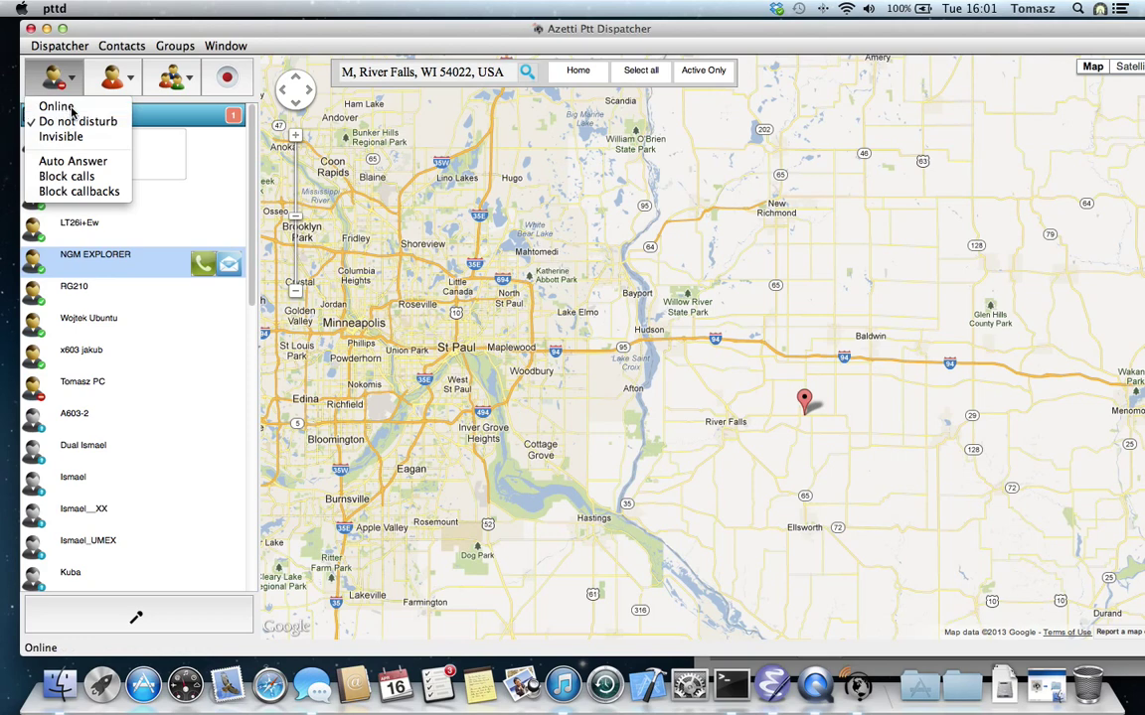
pyautogui.click(72, 109)
pyautogui.click(72, 80)
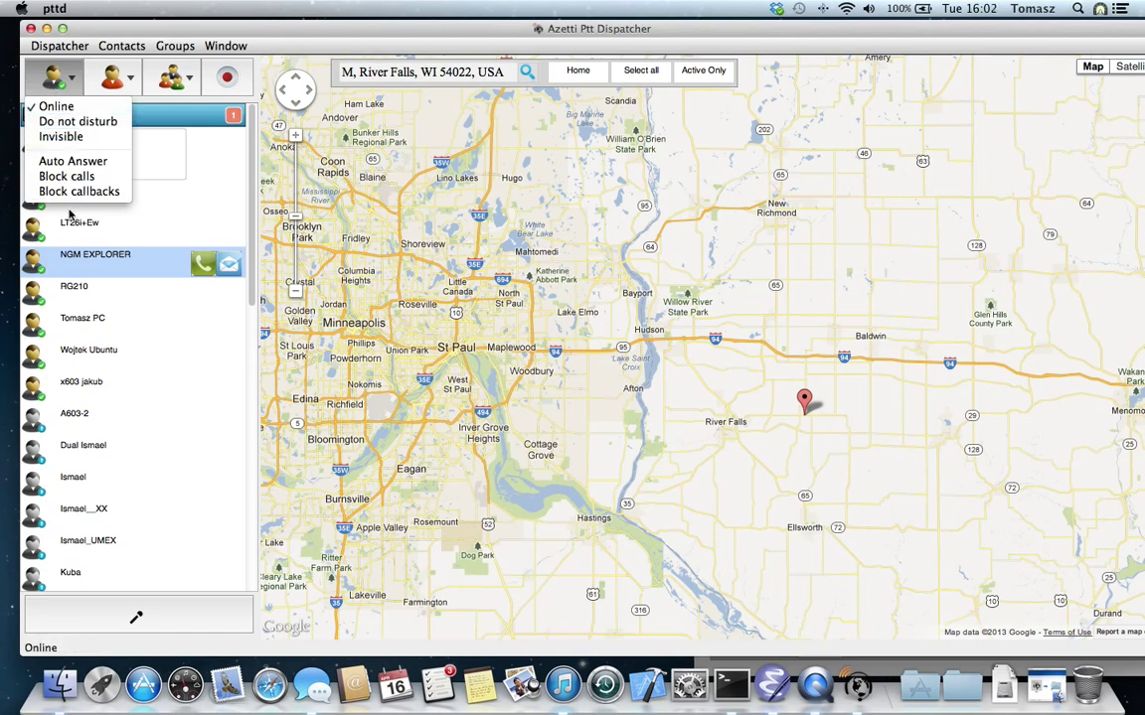
pyautogui.click(59, 107)
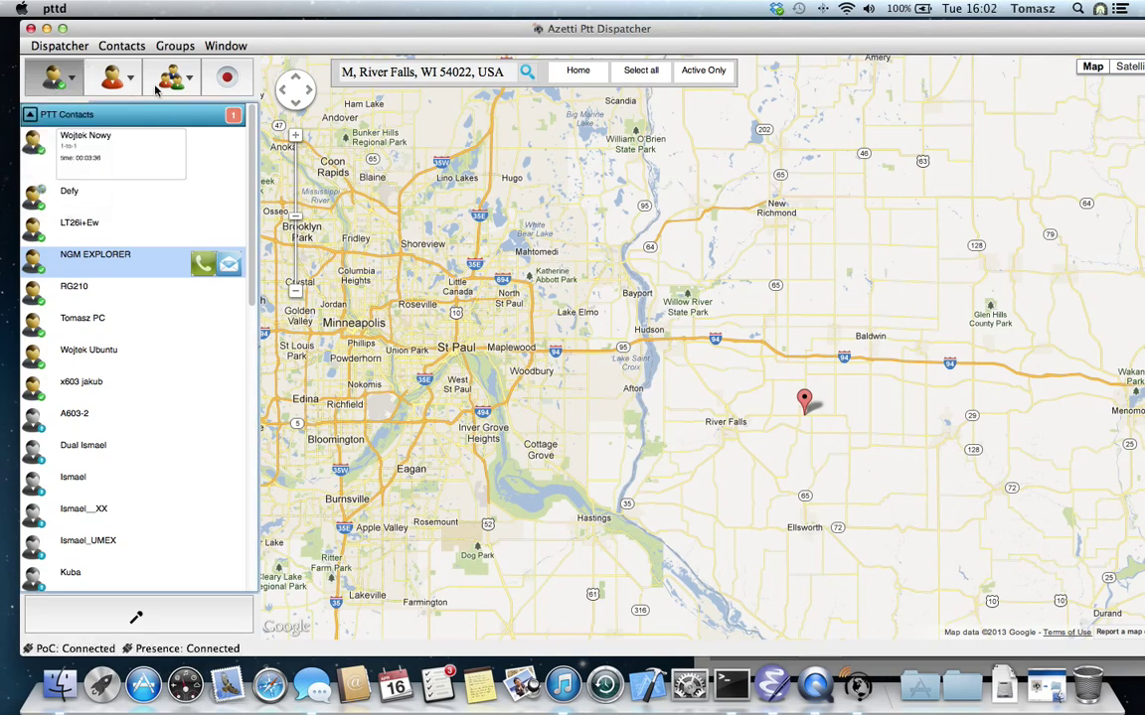
# - Look through the whole contact list and collapse the PTT Contacts section
pyautogui.moveTo(382, 276); pyautogui.dragTo(733, 260)
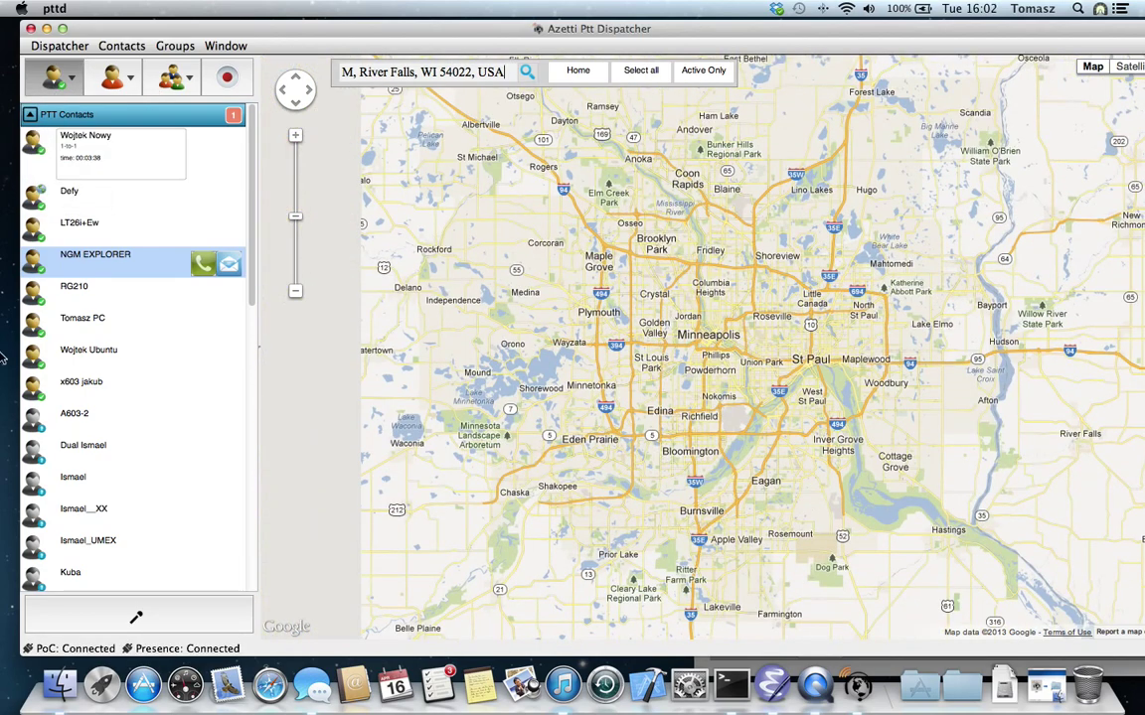
pyautogui.scroll(-10, 250, 397)
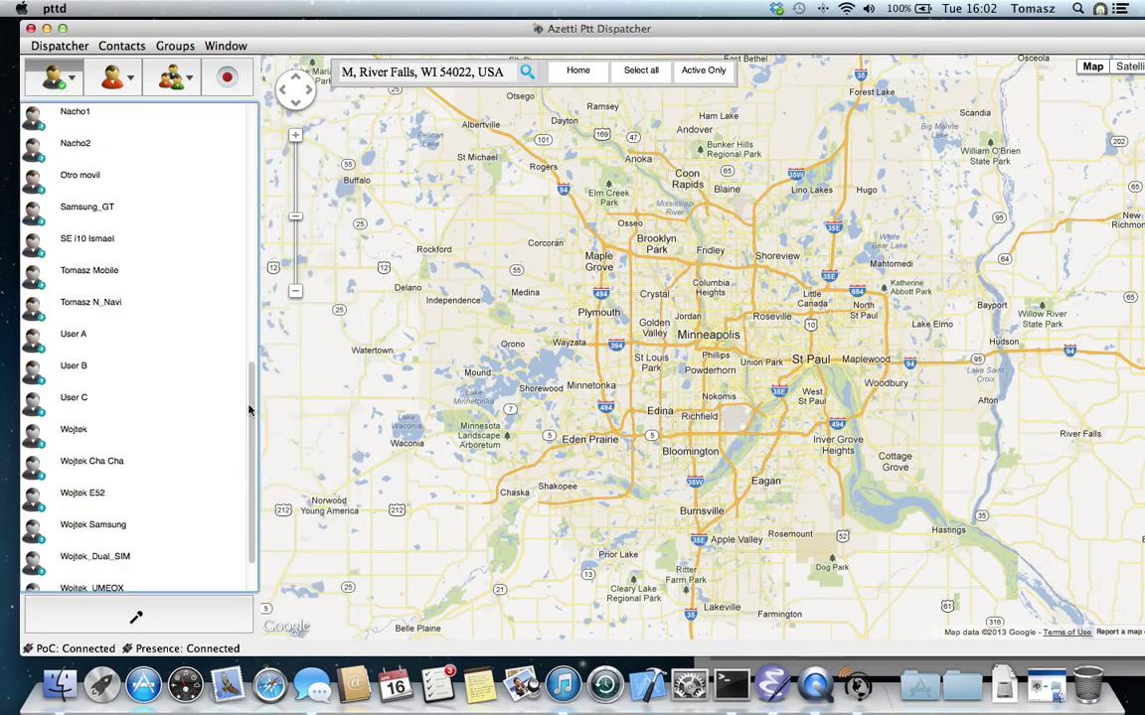
pyautogui.scroll(7, 243, 298)
pyautogui.scroll(5, 240, 232)
pyautogui.click(99, 116)
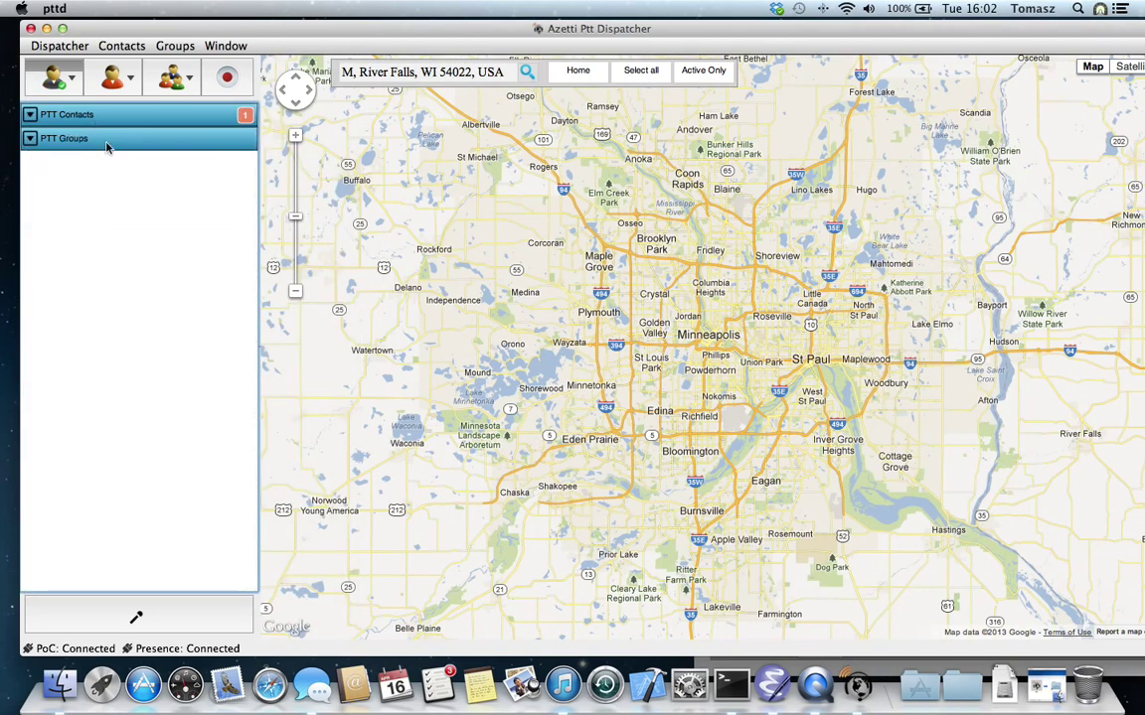
pyautogui.press('super+Tab')
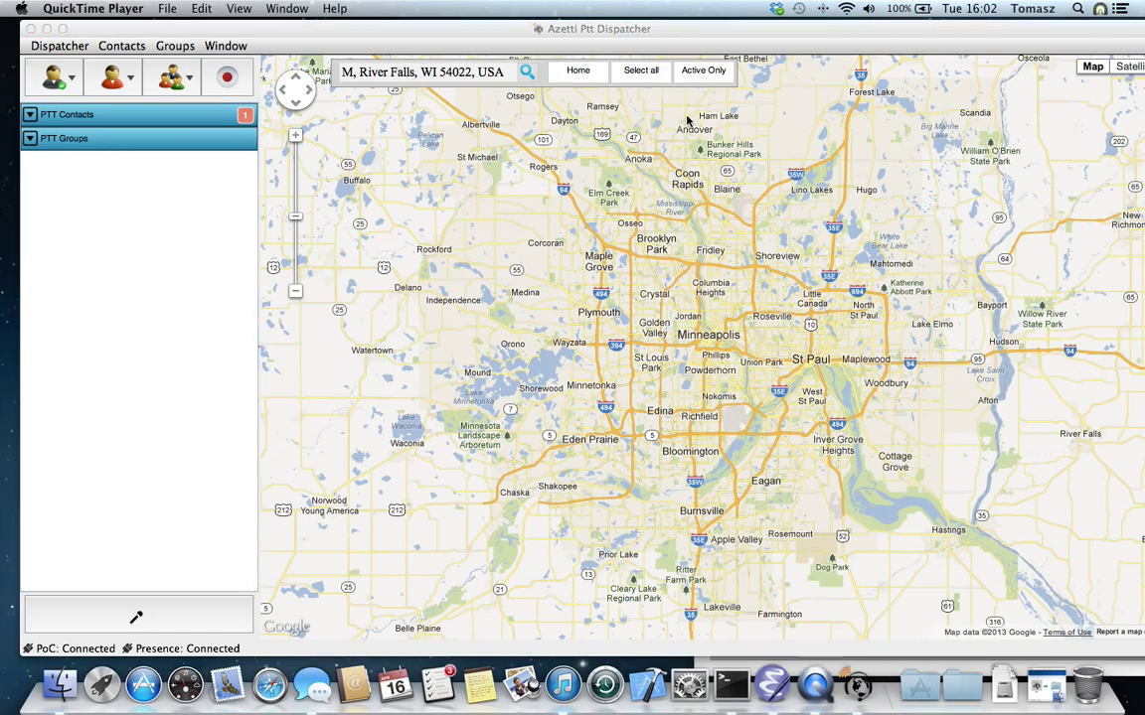